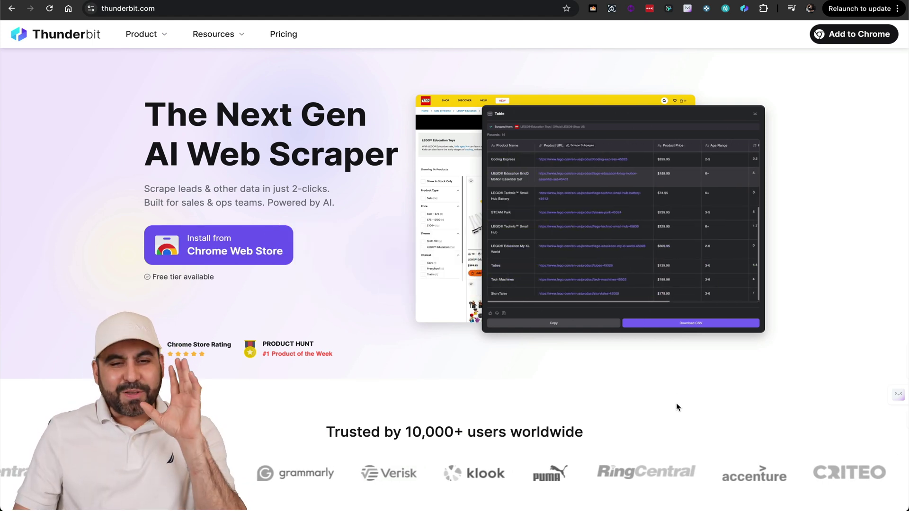
# Scroll through Thunderbit's feature overview, highlighting the CSS selectors sentence, then scroll back up
pyautogui.scroll(-10, 676, 403)
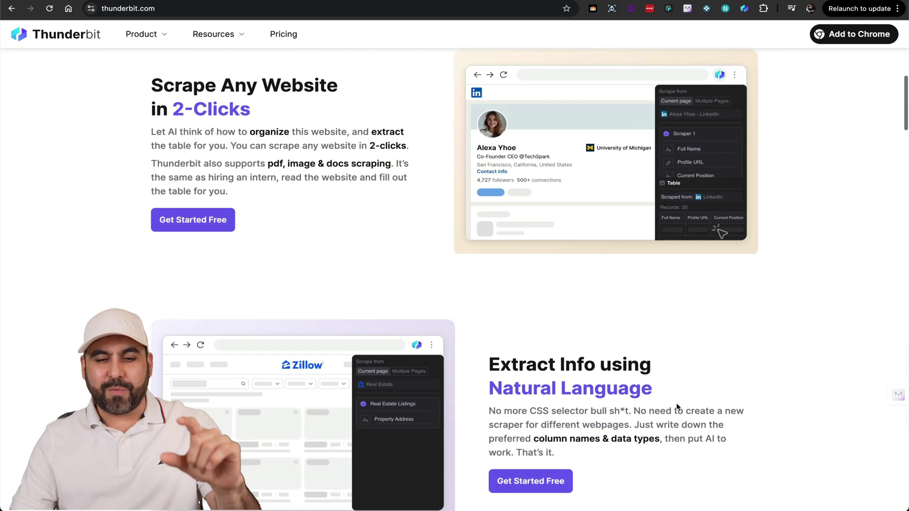
pyautogui.scroll(-5, 676, 403)
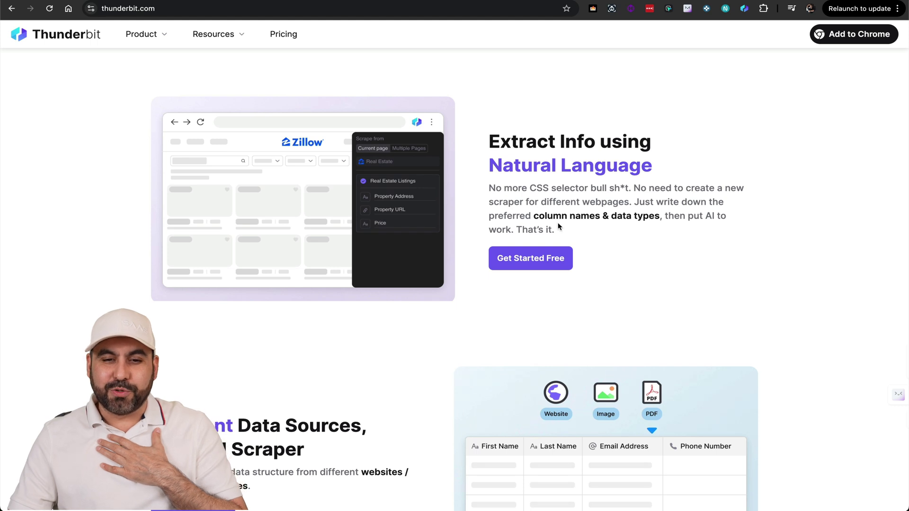
pyautogui.moveTo(489, 188); pyautogui.dragTo(689, 182)
pyautogui.click(689, 183)
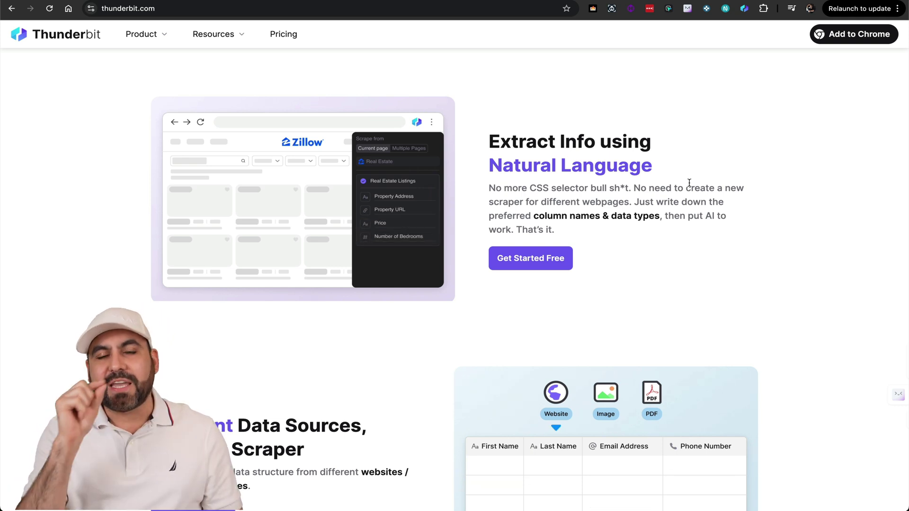
pyautogui.scroll(15, 689, 183)
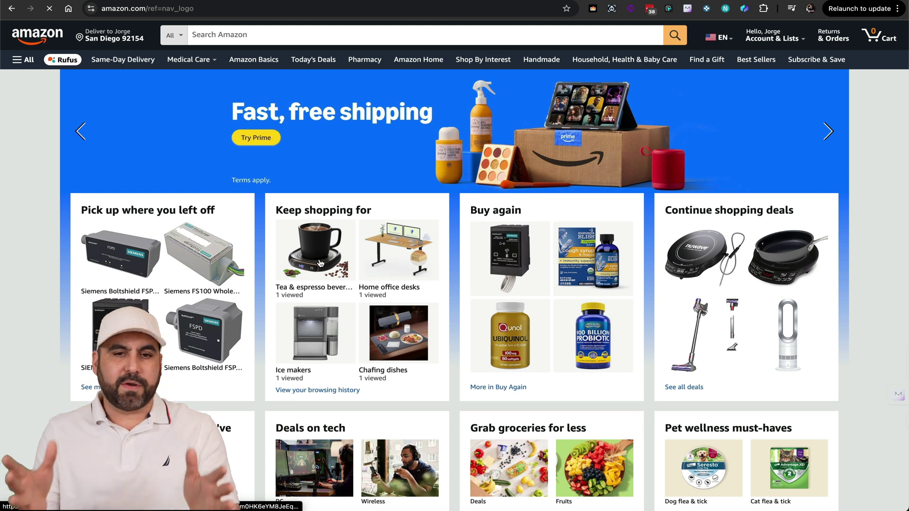
# Open the Lerat coffee mug warmer product page and launch Thunderbit's AI Web Scraper beside it
pyautogui.click(320, 263)
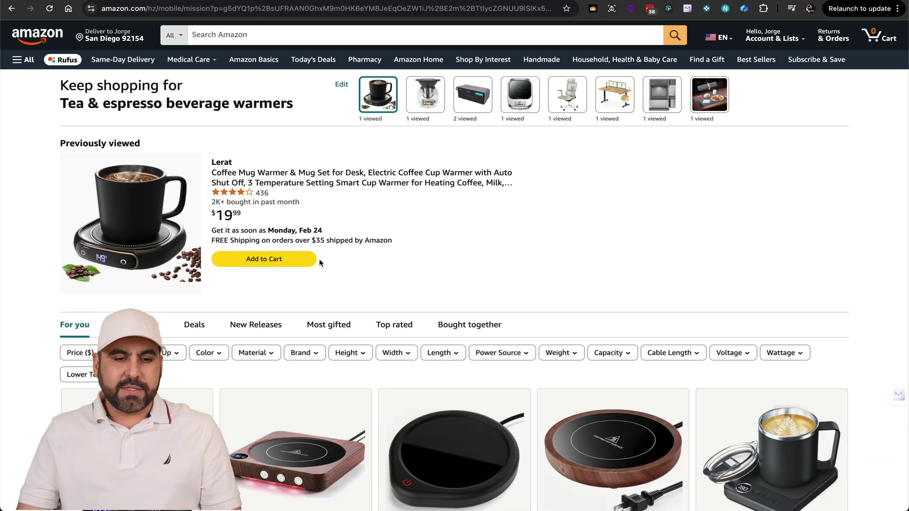
pyautogui.click(168, 176)
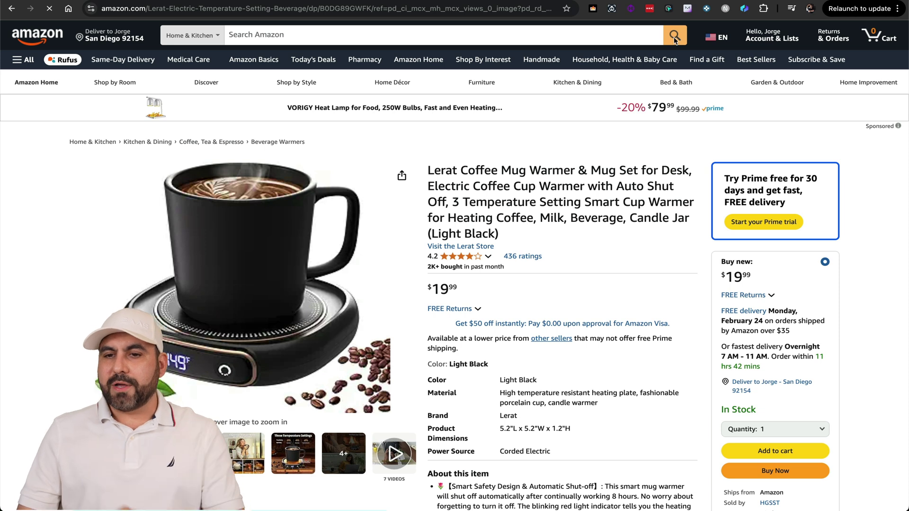
pyautogui.click(746, 10)
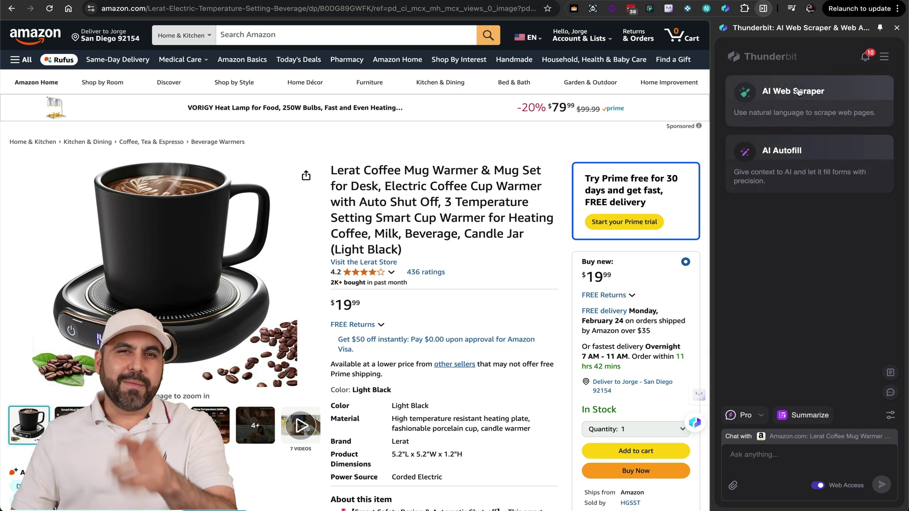
pyautogui.click(798, 92)
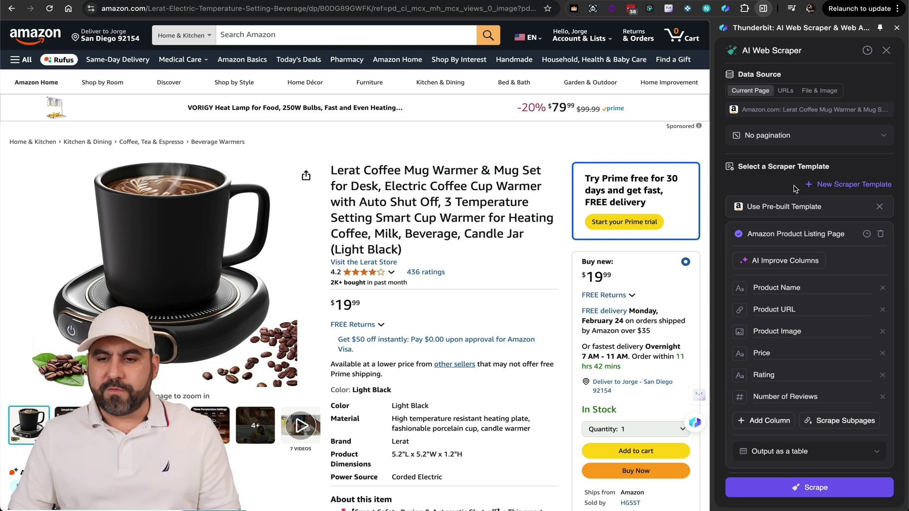
# Start a new scraper template with AI-suggested columns for the Amazon product page
pyautogui.click(832, 186)
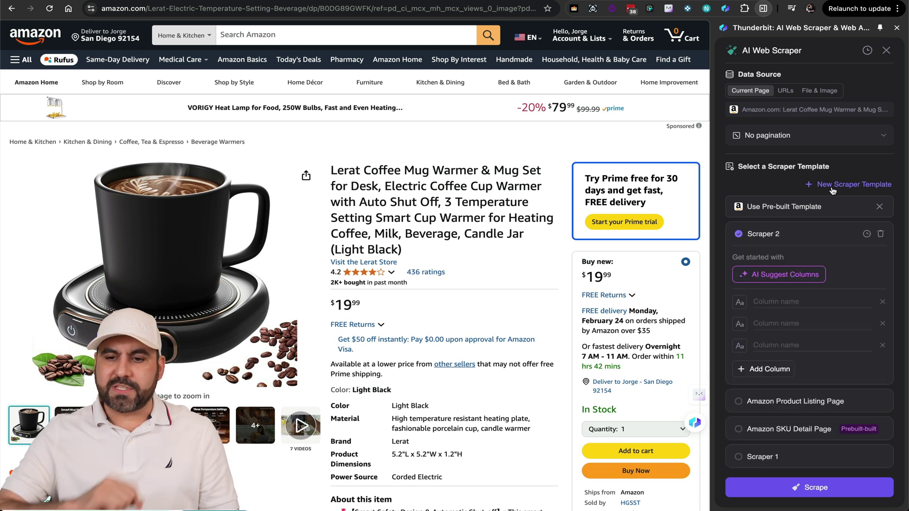
pyautogui.click(783, 278)
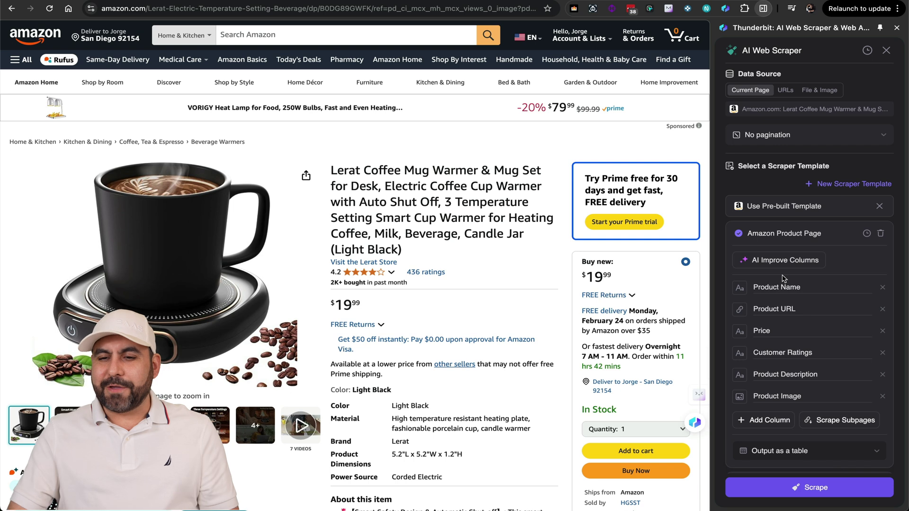
pyautogui.scroll(-3, 797, 283)
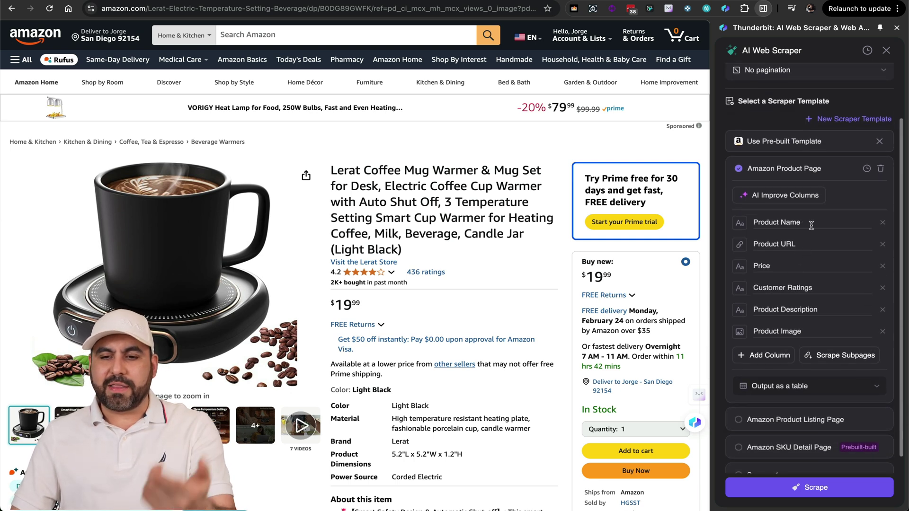
pyautogui.scroll(-1, 809, 281)
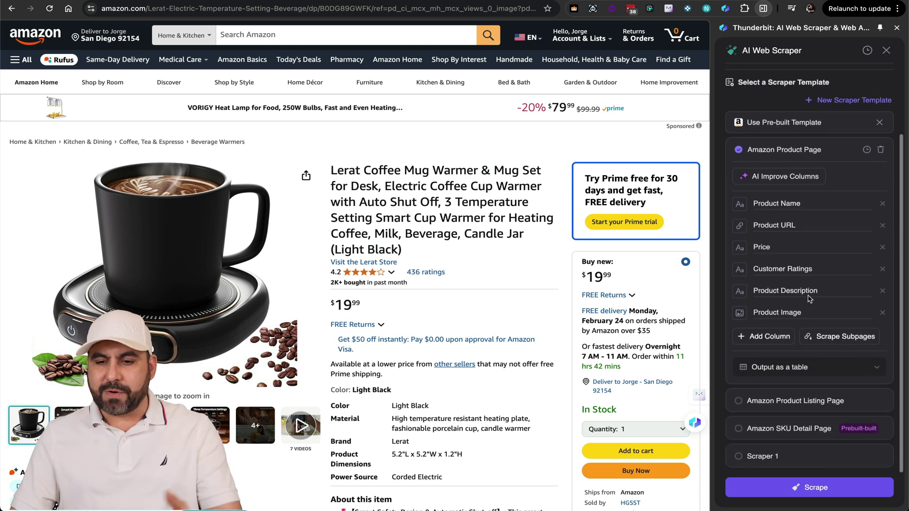
pyautogui.scroll(-2, 536, 355)
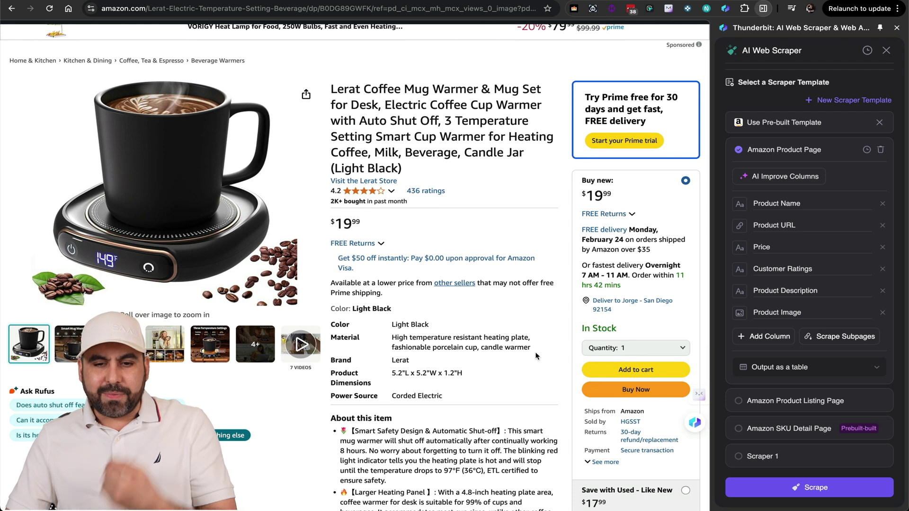
pyautogui.scroll(-1, 536, 356)
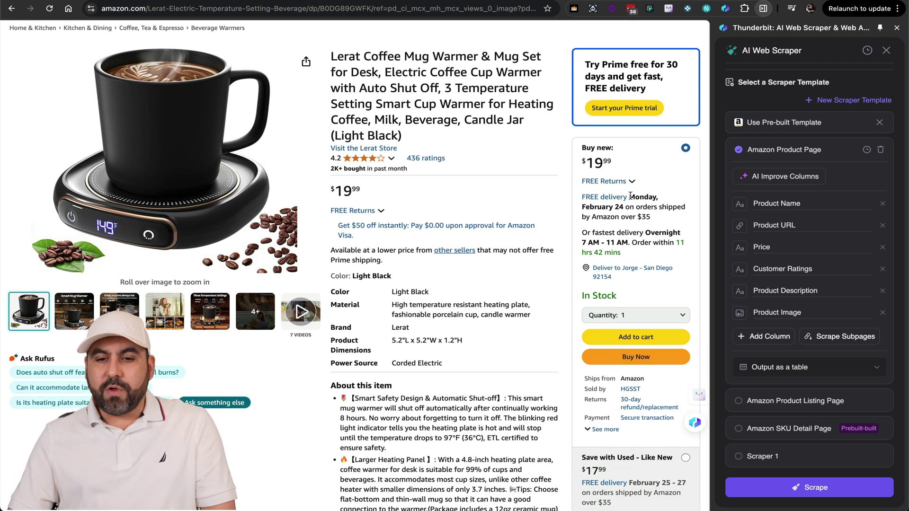
# Add a 'When will it be delivered' column and scrape the product page
pyautogui.click(770, 337)
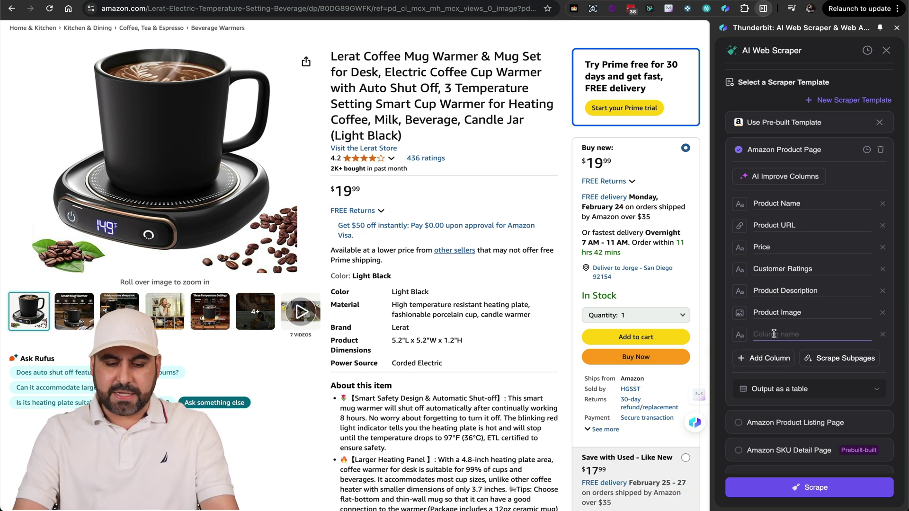
pyautogui.write('When will it be deliv')
pyautogui.scroll(3, 755, 348)
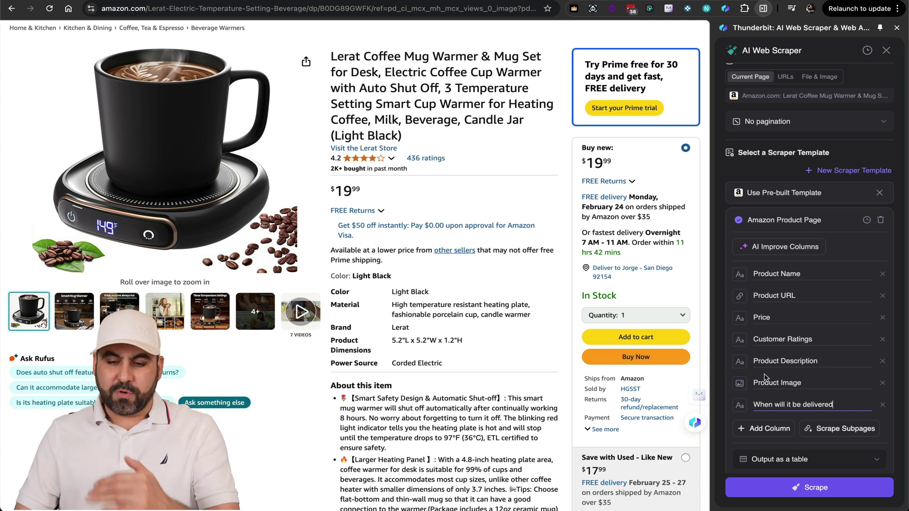
pyautogui.scroll(-3, 765, 376)
pyautogui.scroll(4, 765, 376)
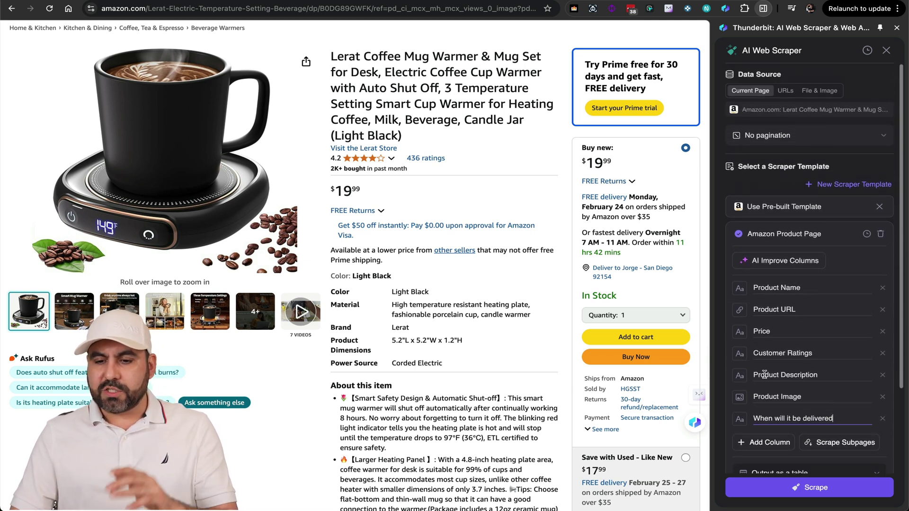
pyautogui.click(805, 486)
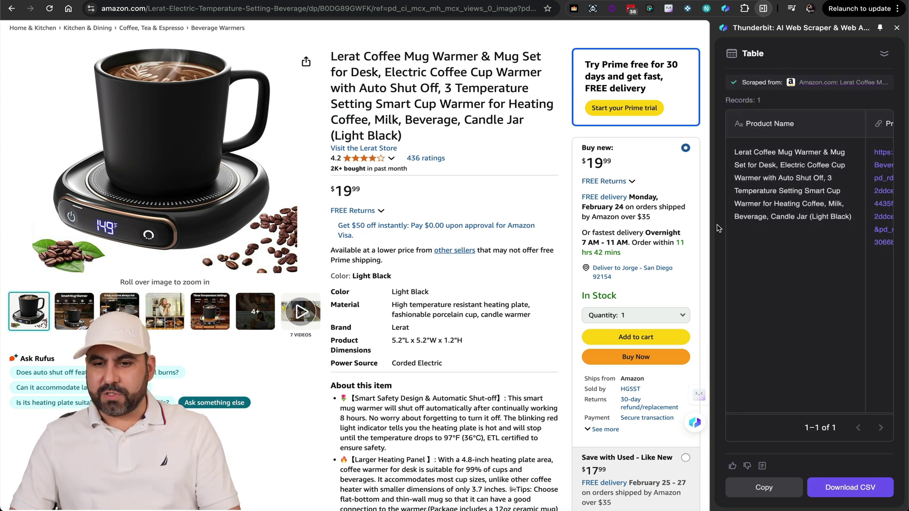
# Widen the panel to review the one-record table's columns, including delivery date, then return to the template
pyautogui.moveTo(714, 232); pyautogui.dragTo(459, 234)
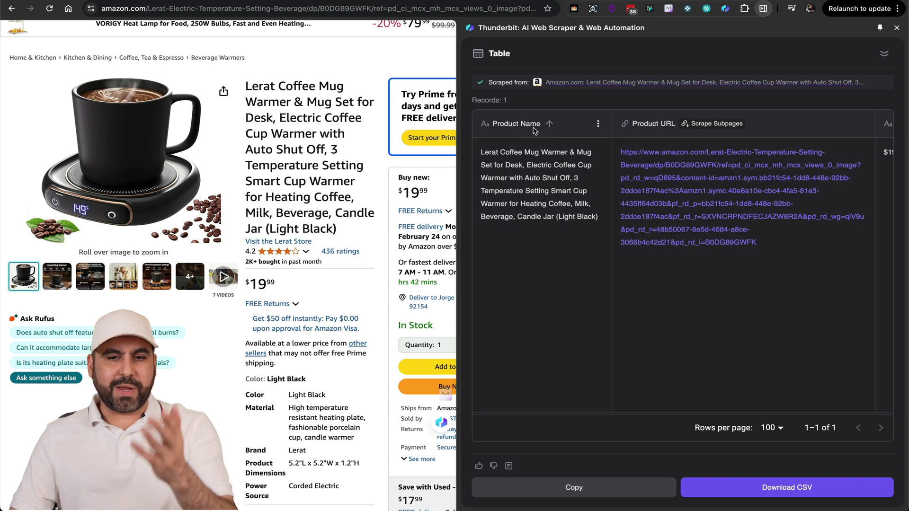
pyautogui.hscroll(10, 558, 166)
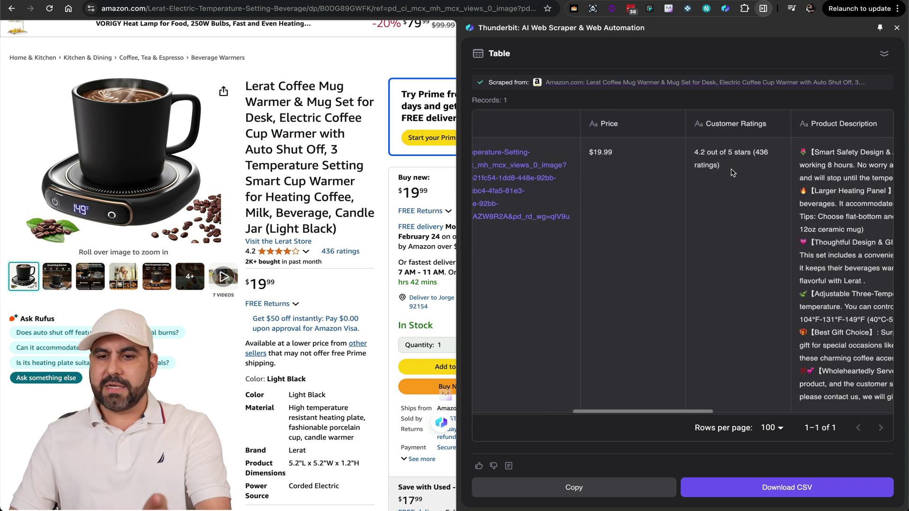
pyautogui.hscroll(6, 734, 184)
pyautogui.hscroll(8, 735, 184)
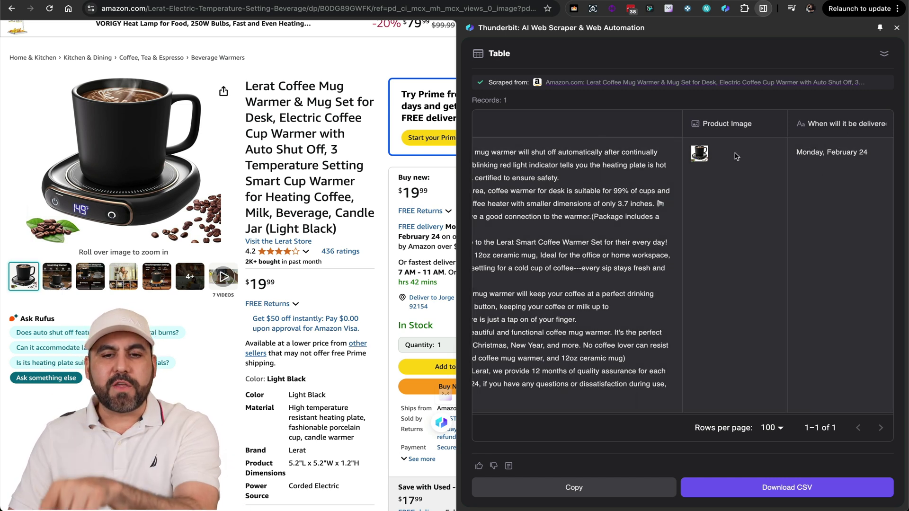
pyautogui.moveTo(456, 129); pyautogui.dragTo(681, 135)
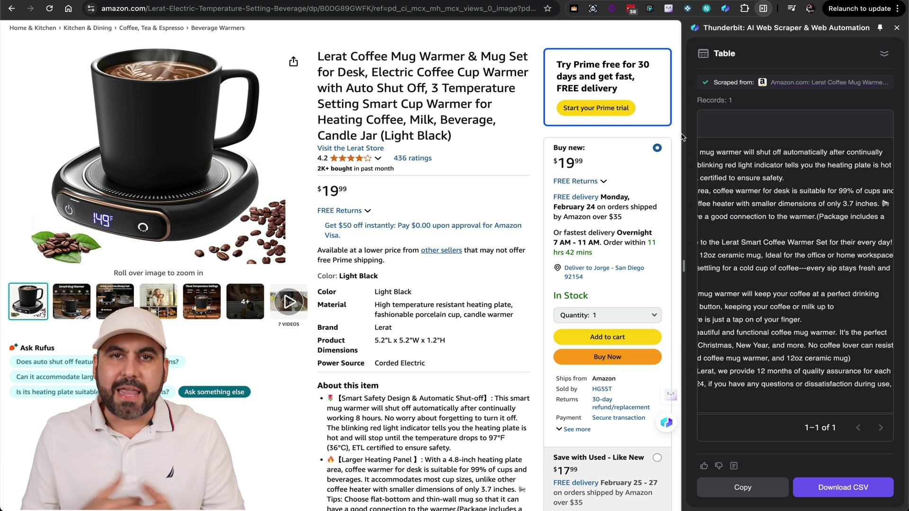
pyautogui.click(884, 53)
pyautogui.scroll(-1, 817, 248)
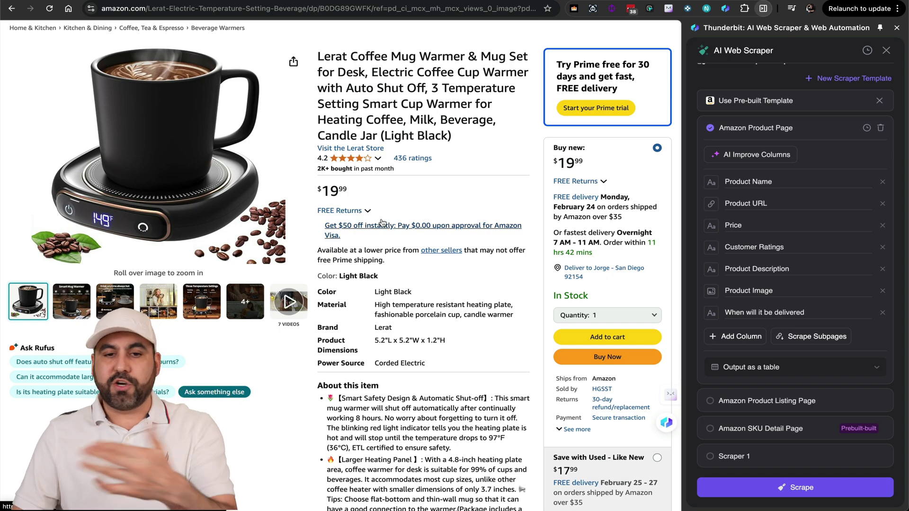
# Scroll through the Amazon Product Page template's seven columns down to 'When will it be delivered'
pyautogui.scroll(-10, 374, 328)
pyautogui.scroll(-20, 374, 327)
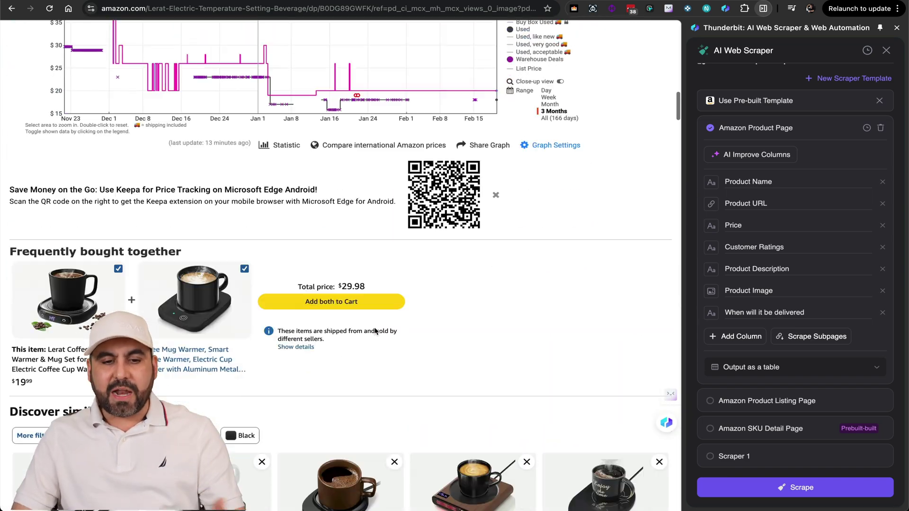
pyautogui.scroll(20, 374, 328)
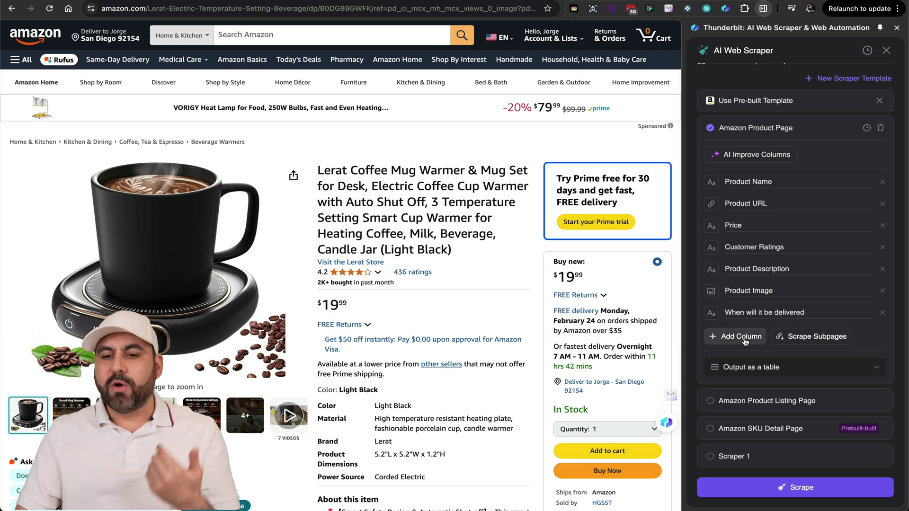
# Add a Product Description column, trying its data type menu and detailed instruction box, then remove the box
pyautogui.click(741, 337)
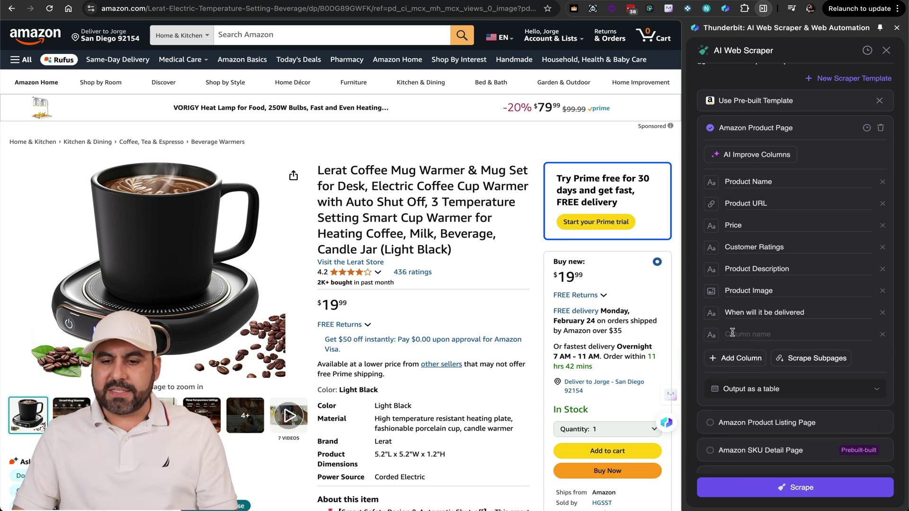
pyautogui.write('Product Description')
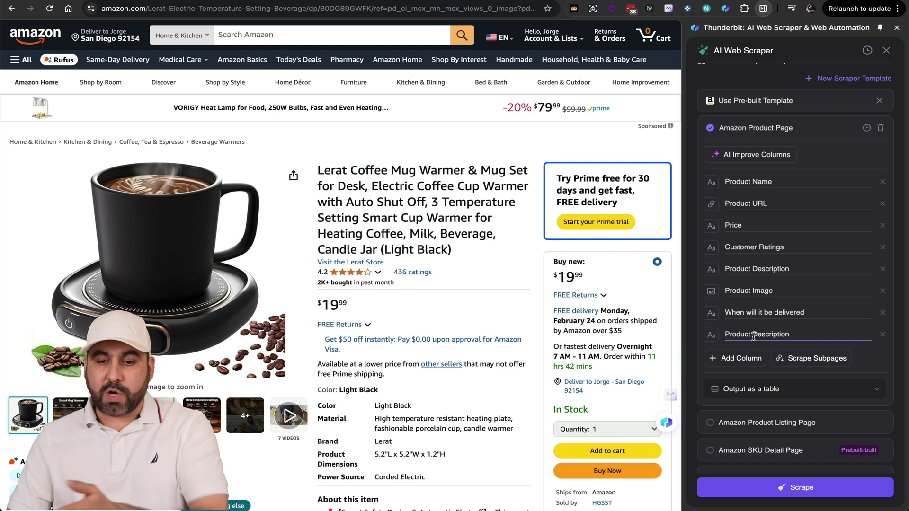
pyautogui.click(711, 334)
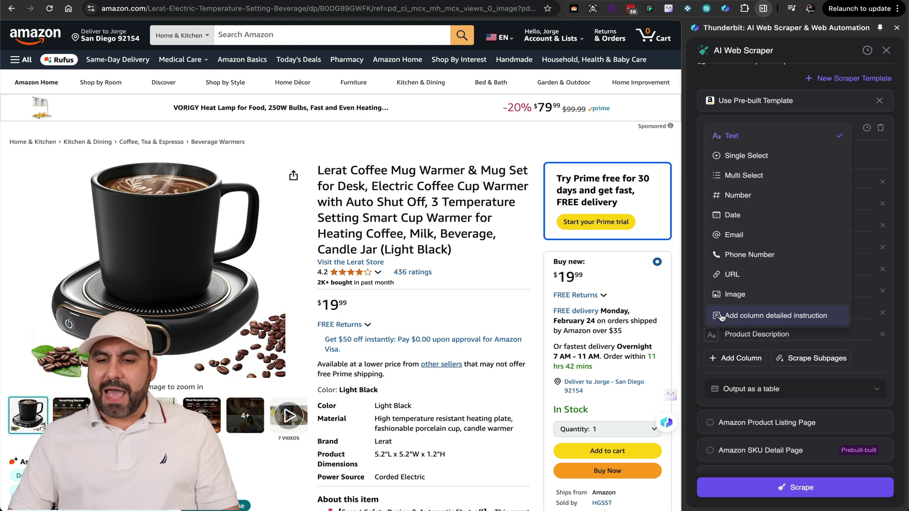
pyautogui.click(766, 316)
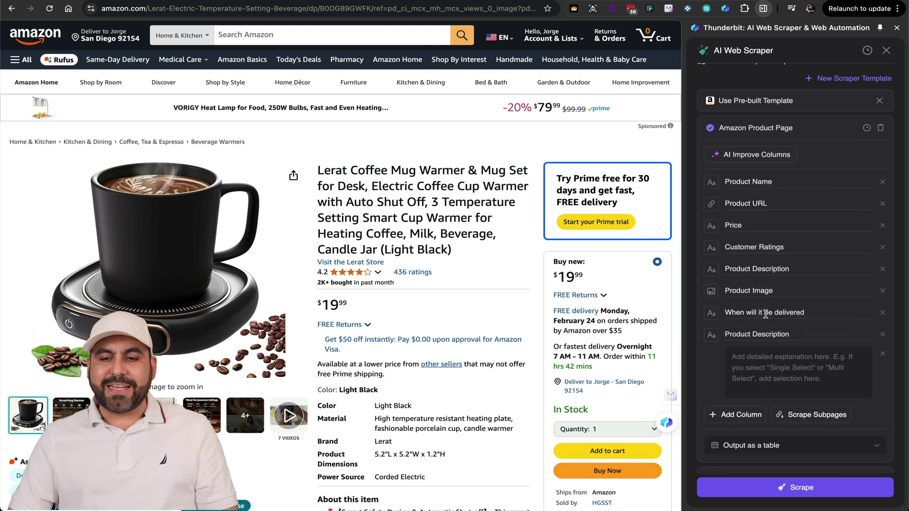
pyautogui.click(765, 366)
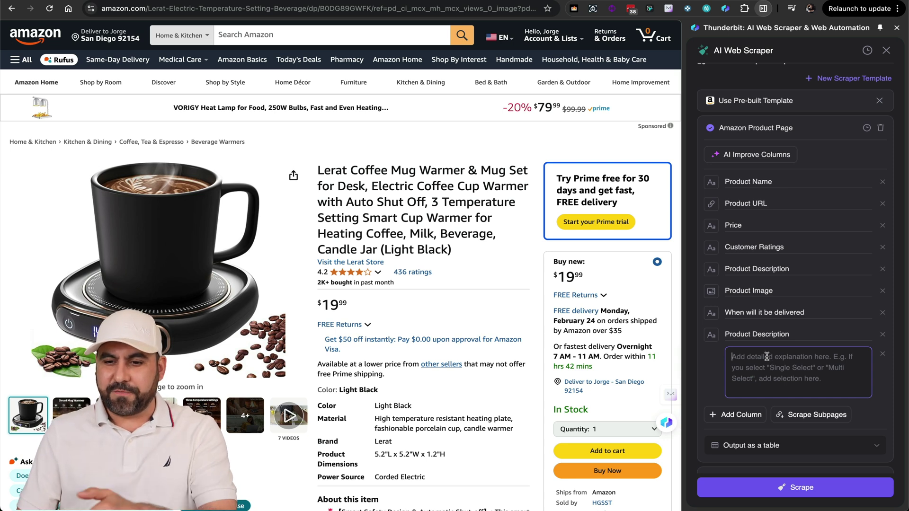
pyautogui.click(882, 353)
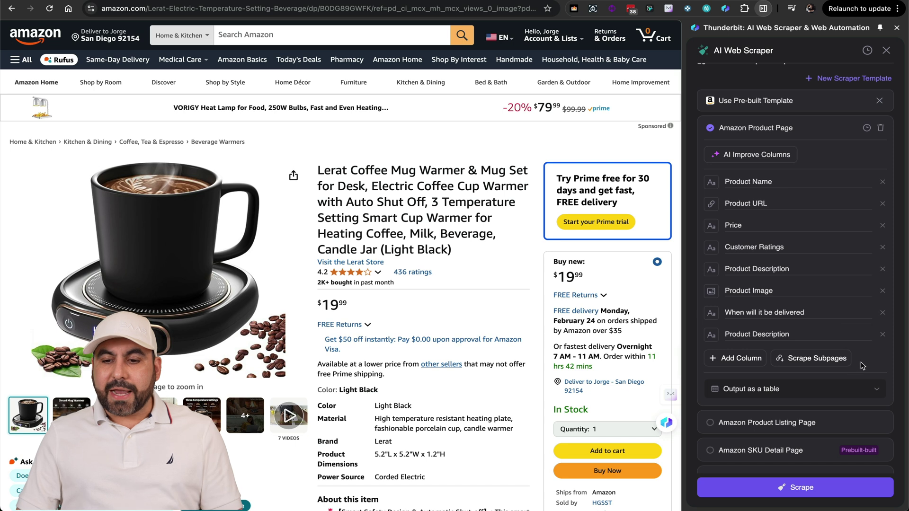
# Try the Scrape Subpages option, cancel it, and close the Thunderbit side panel
pyautogui.moveTo(842, 363)
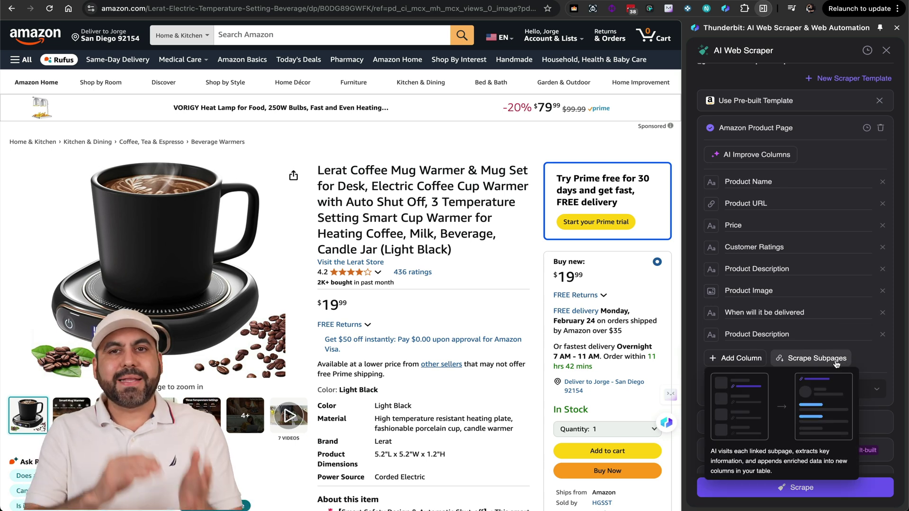
pyautogui.click(836, 362)
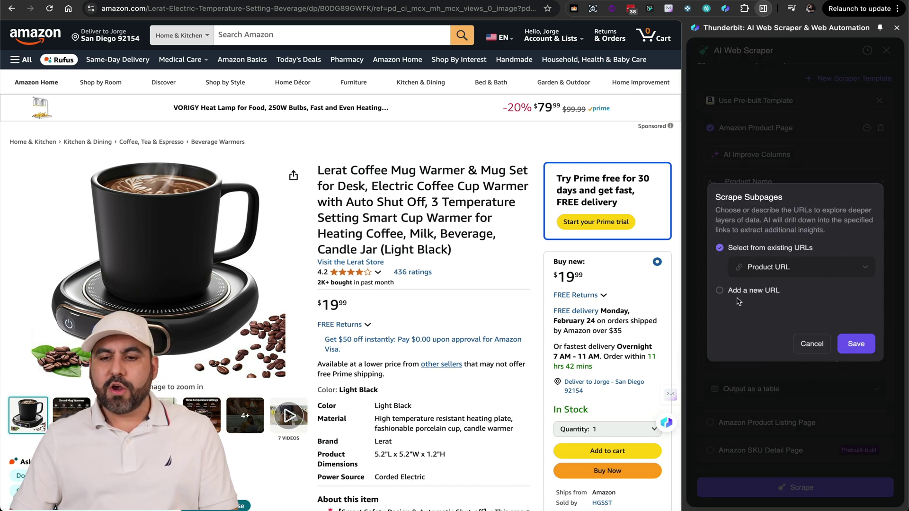
pyautogui.click(720, 291)
pyautogui.click(811, 345)
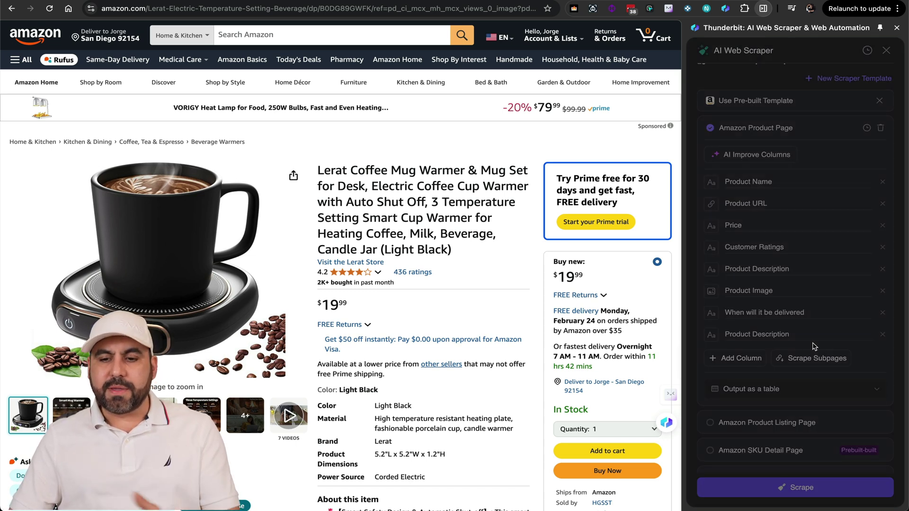
pyautogui.click(886, 50)
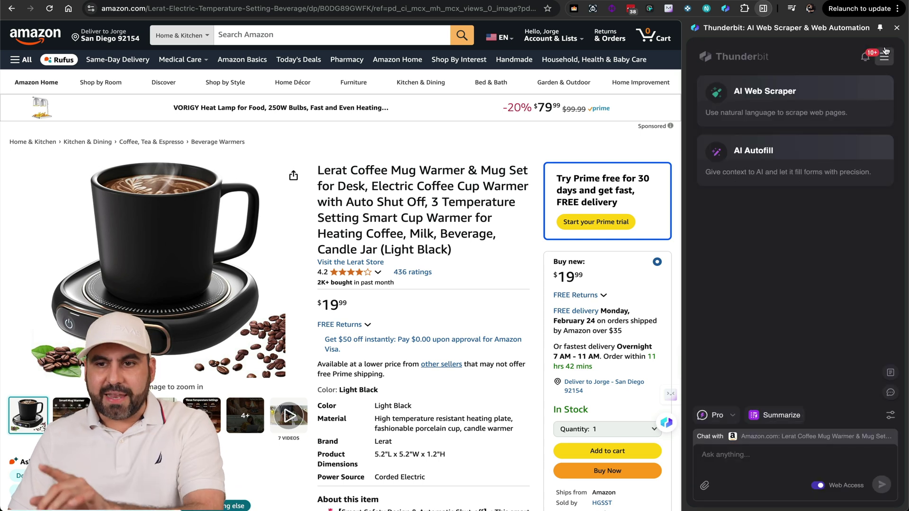
pyautogui.click(897, 28)
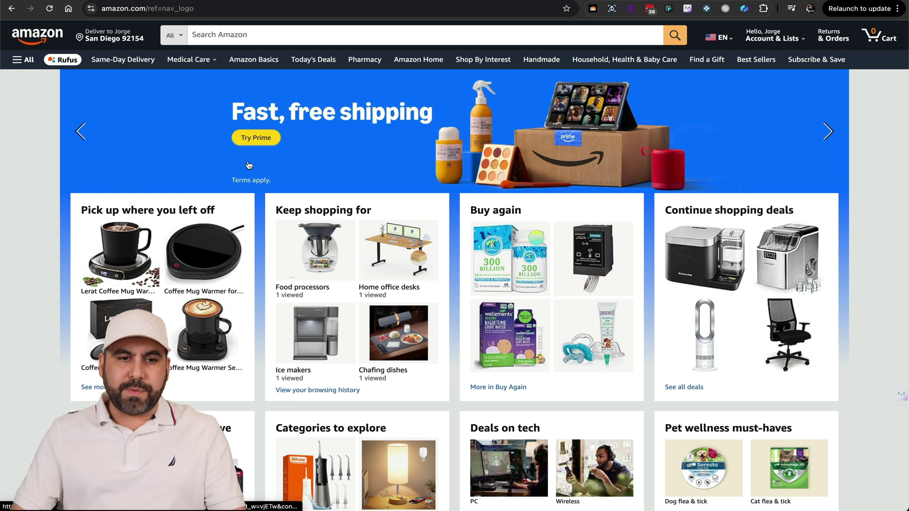
# Search Amazon for 'thermomix'
pyautogui.click(361, 30)
pyautogui.write('termix')
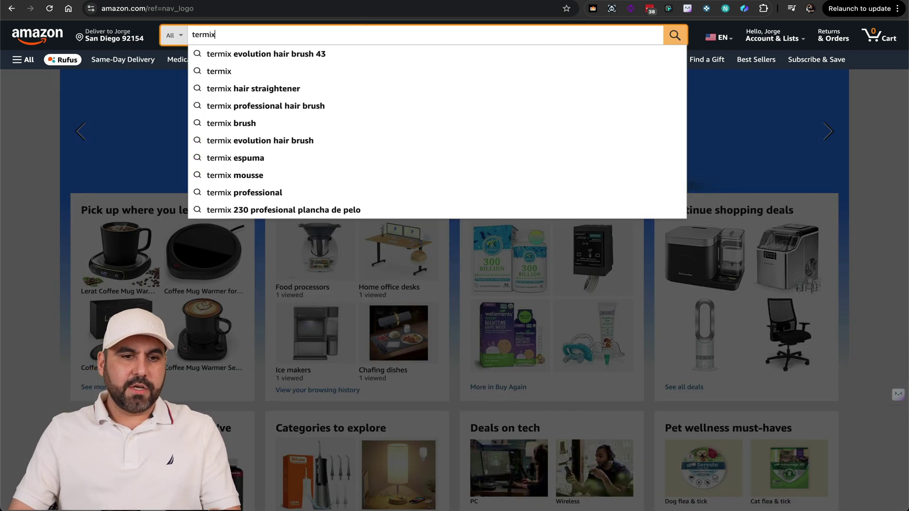
pyautogui.press('BackSpace')
pyautogui.press('BackSpace')
pyautogui.write('omix')
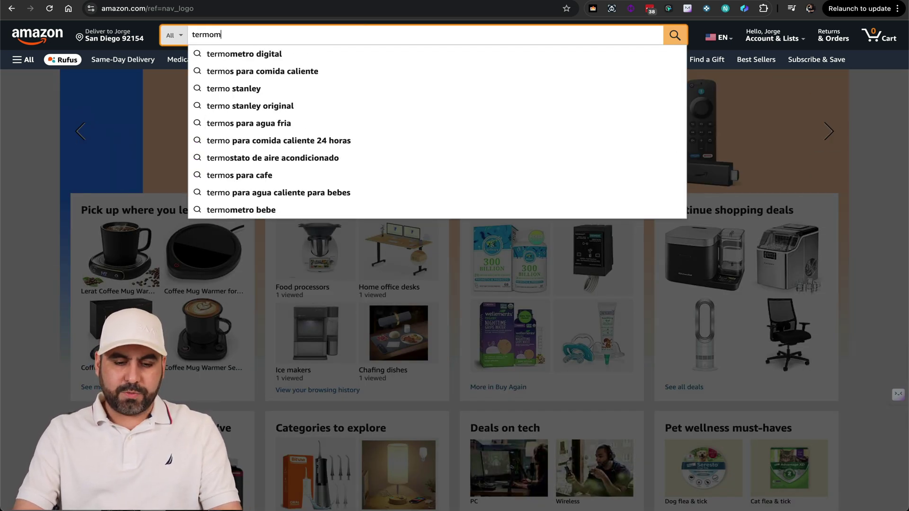
pyautogui.press('Return')
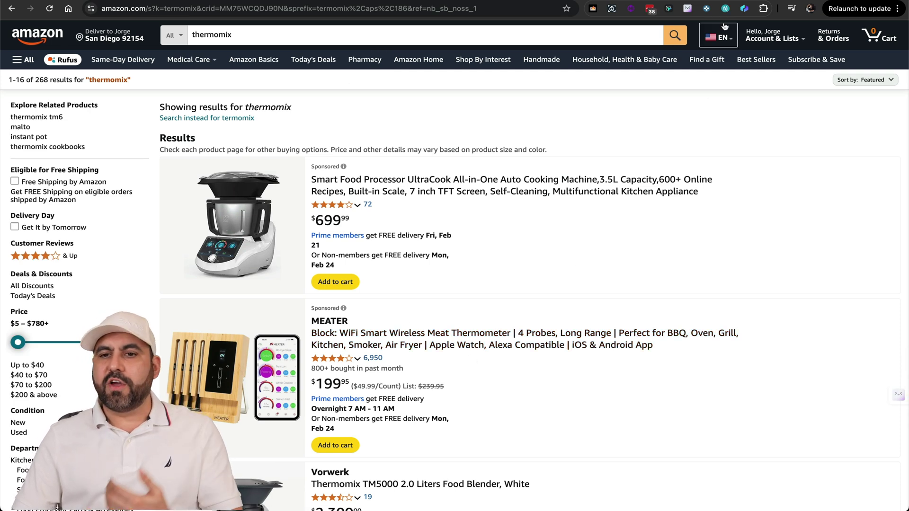
# Open Thunderbit's scraper beside the results and create a new blank 'Scraper 2' template
pyautogui.click(743, 9)
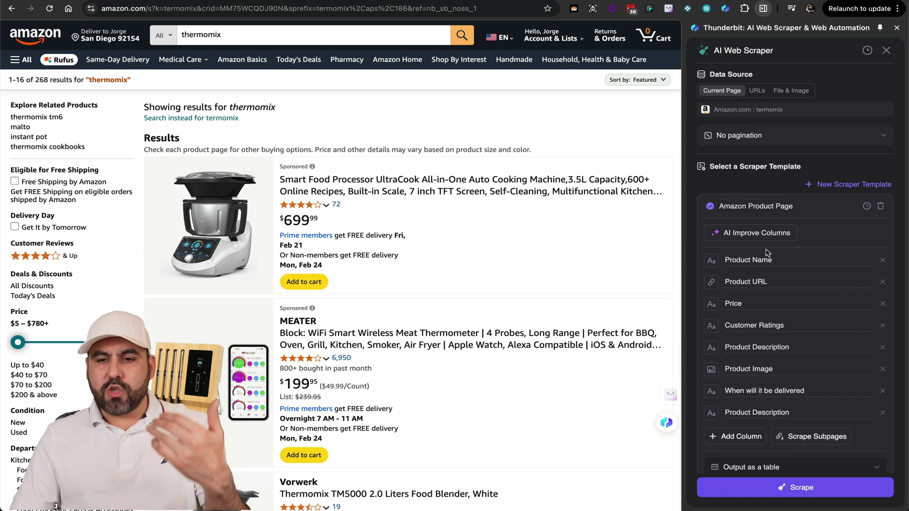
pyautogui.scroll(-3, 767, 253)
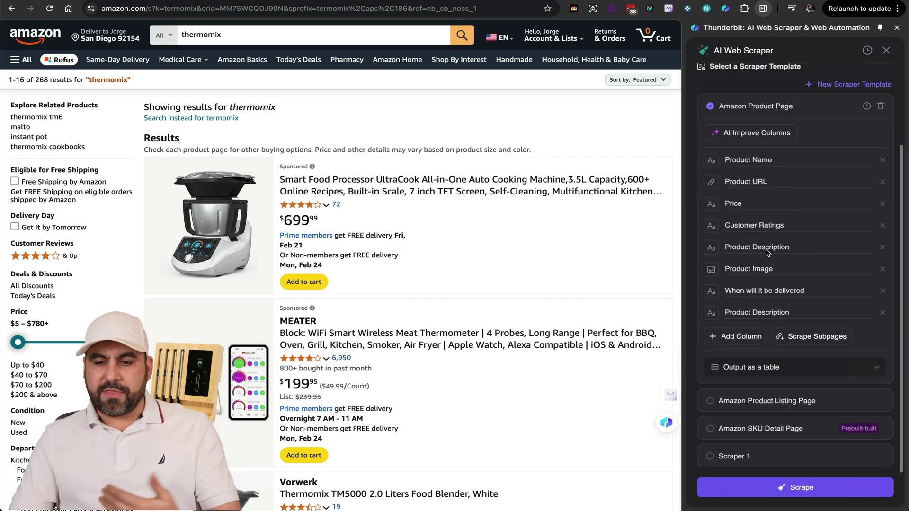
pyautogui.click(813, 432)
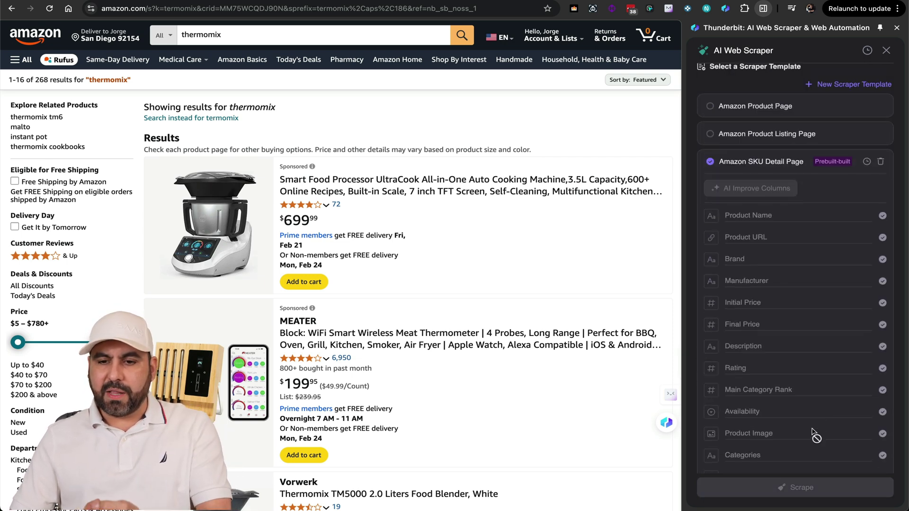
pyautogui.click(814, 86)
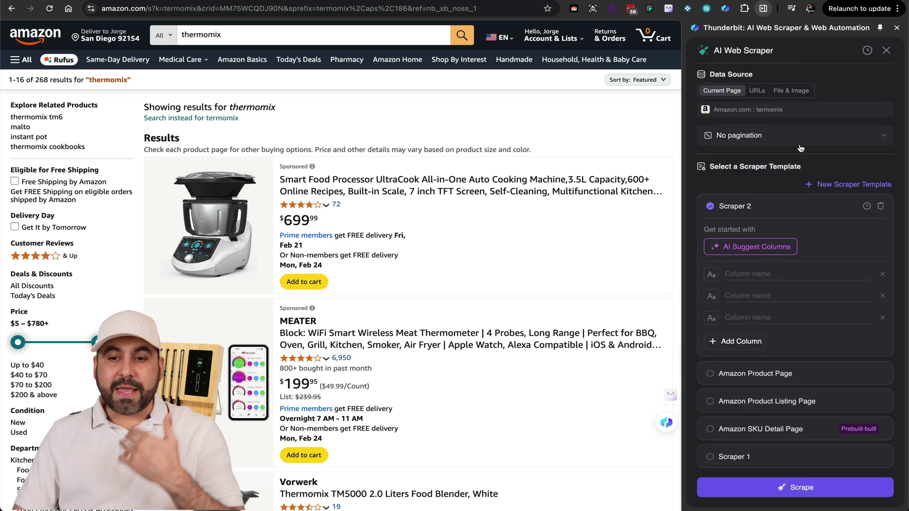
# Set pagination to follow the results page's Next link, then switch to infinite-scroll loading
pyautogui.click(782, 141)
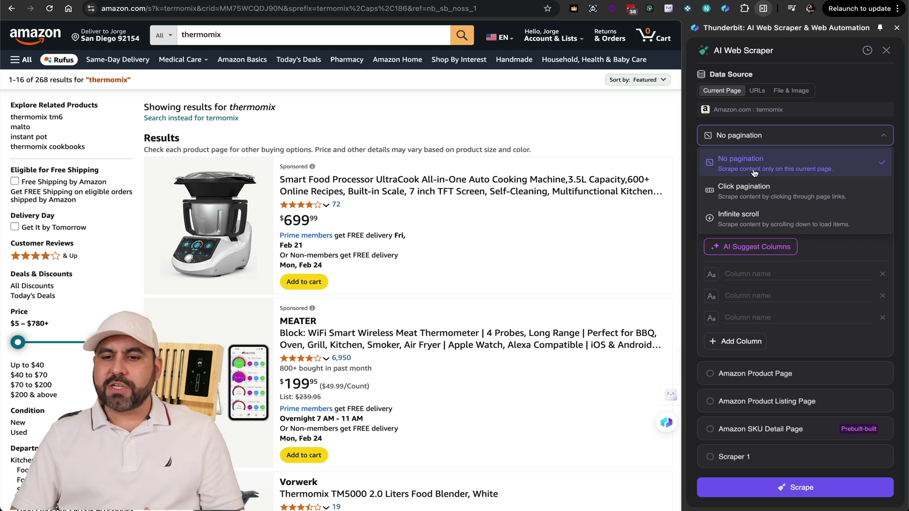
pyautogui.click(763, 194)
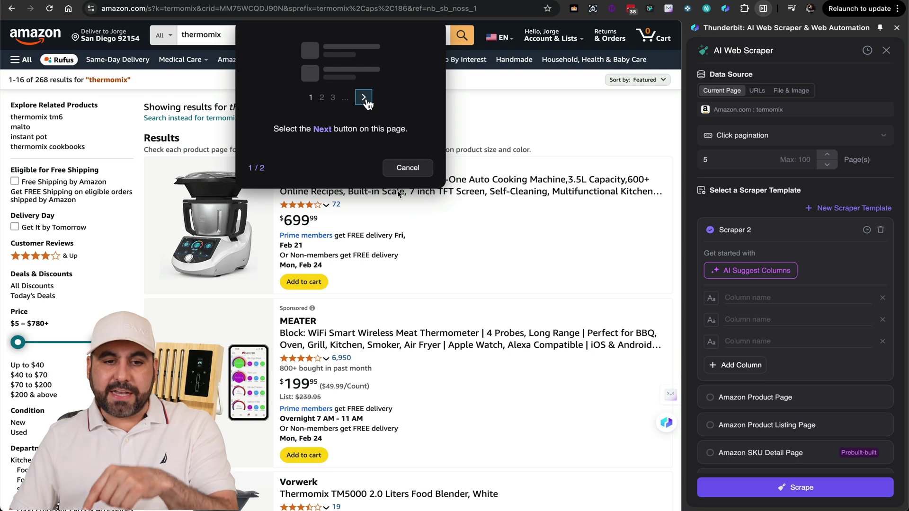
pyautogui.scroll(-20, 427, 311)
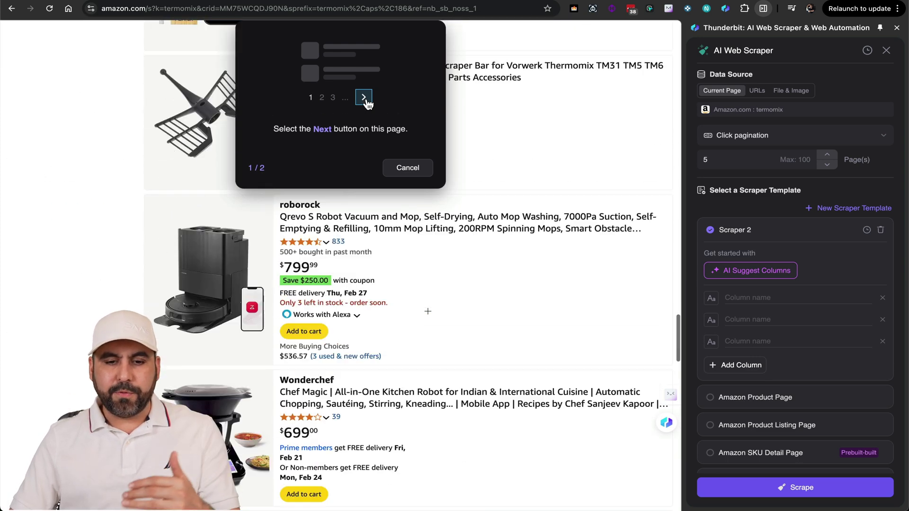
pyautogui.scroll(-10, 427, 310)
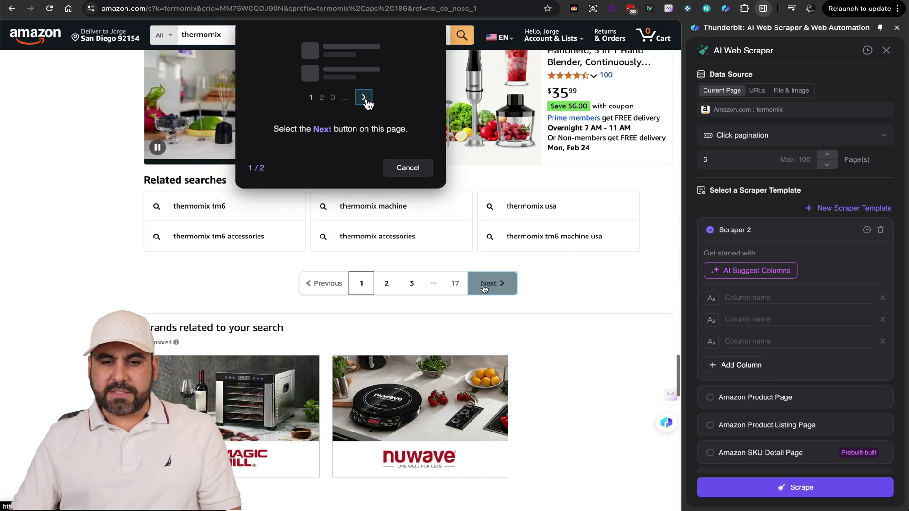
pyautogui.click(483, 287)
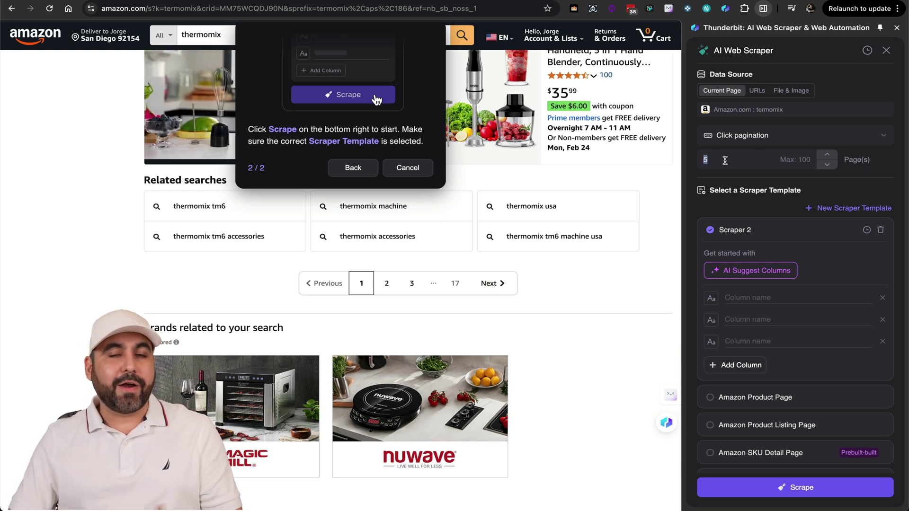
pyautogui.click(767, 137)
pyautogui.click(733, 226)
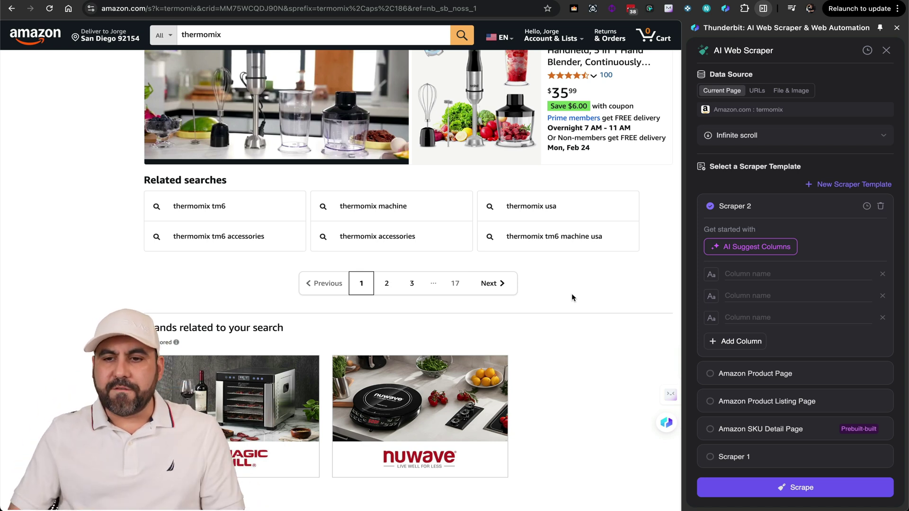
# Cycle the data source through URLs and Files & Images back to Current Page, then close Thunderbit
pyautogui.click(756, 91)
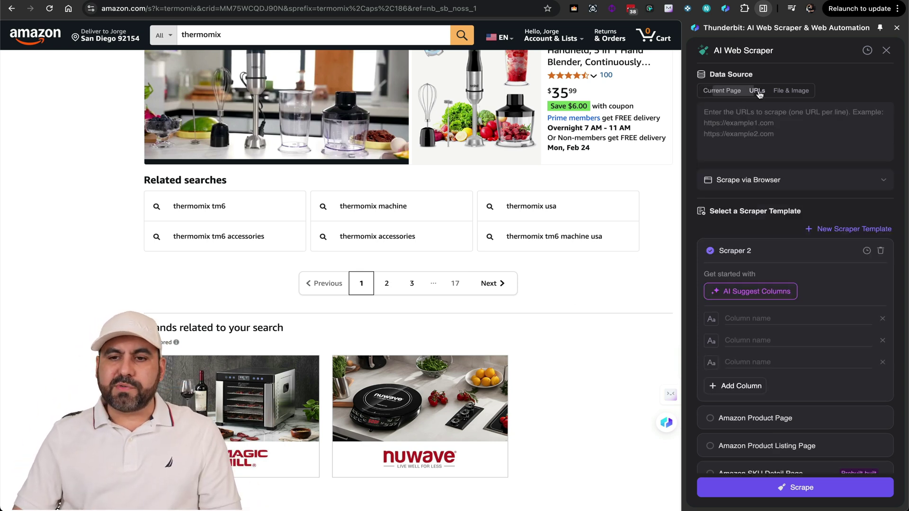
pyautogui.click(788, 92)
pyautogui.click(722, 95)
pyautogui.scroll(10, 661, 203)
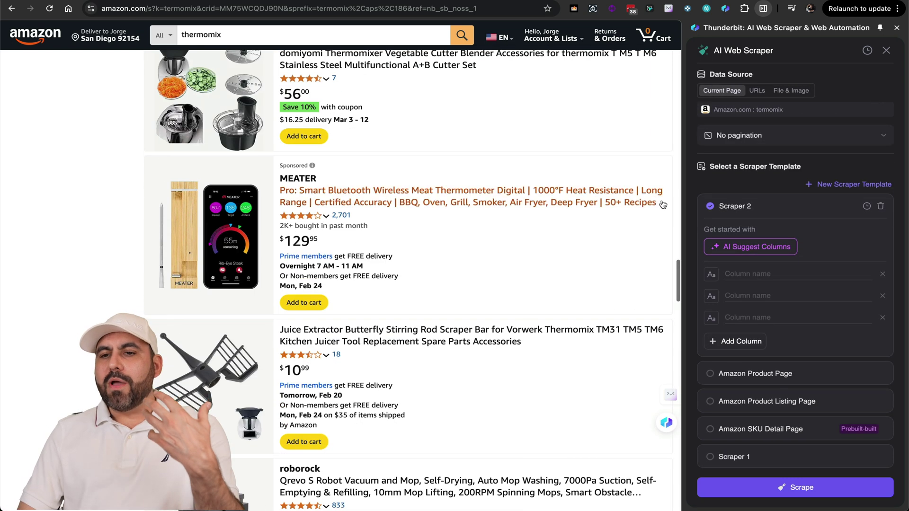
pyautogui.click(886, 50)
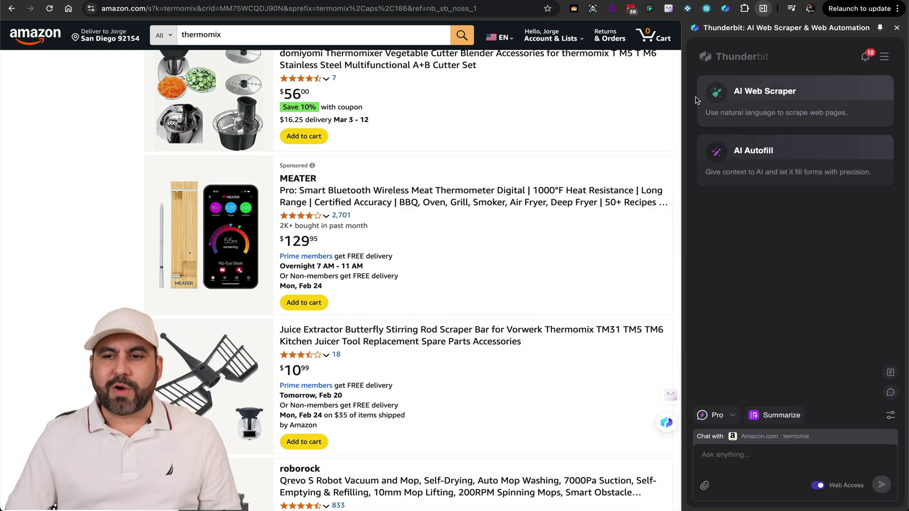
pyautogui.click(896, 27)
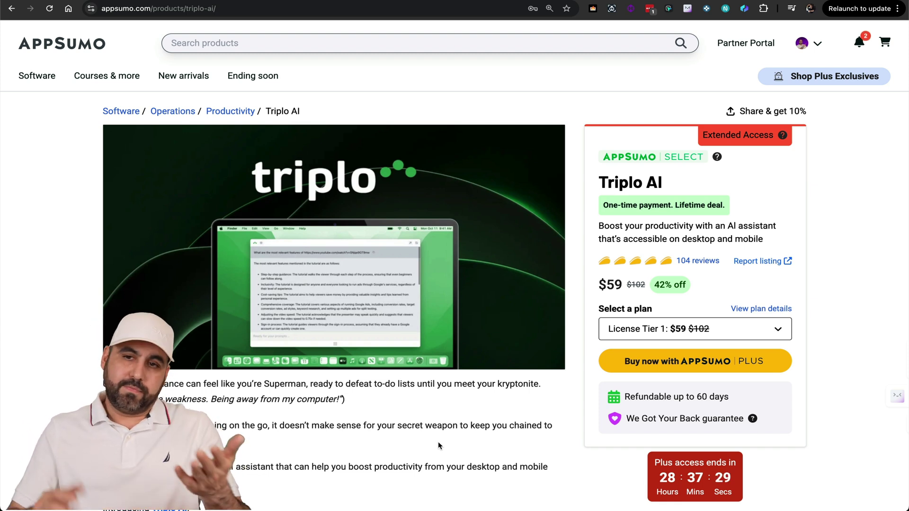
# Create an AppSumo Product Page template with AI-suggested columns Product Name to Product Image, plus a blank column
pyautogui.click(750, 9)
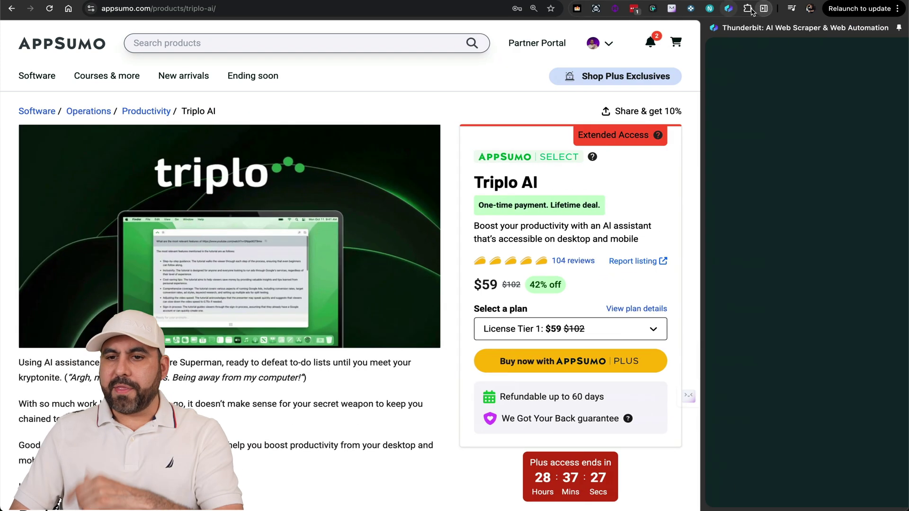
pyautogui.click(764, 90)
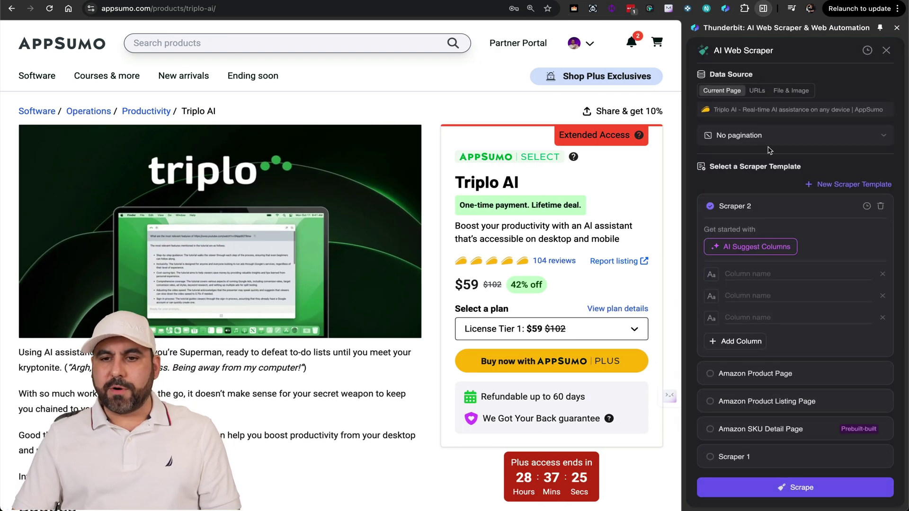
pyautogui.click(863, 187)
pyautogui.click(763, 250)
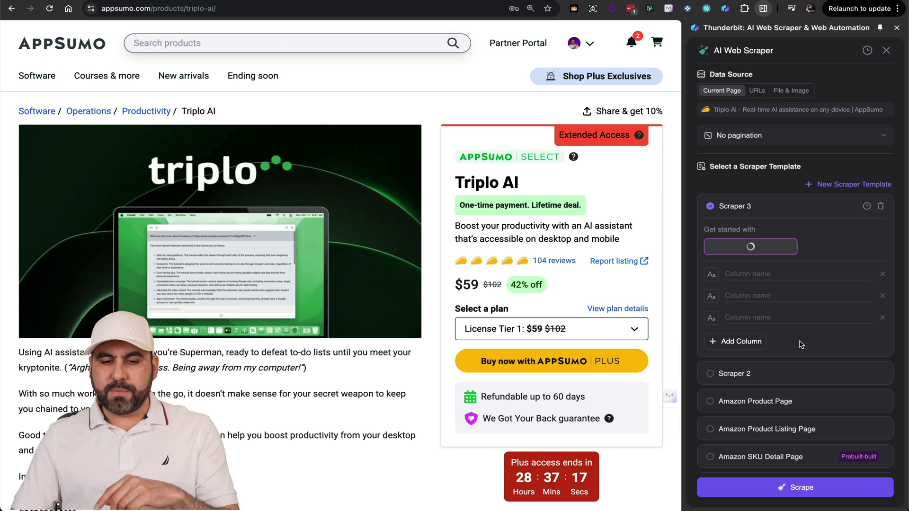
pyautogui.scroll(-2, 800, 341)
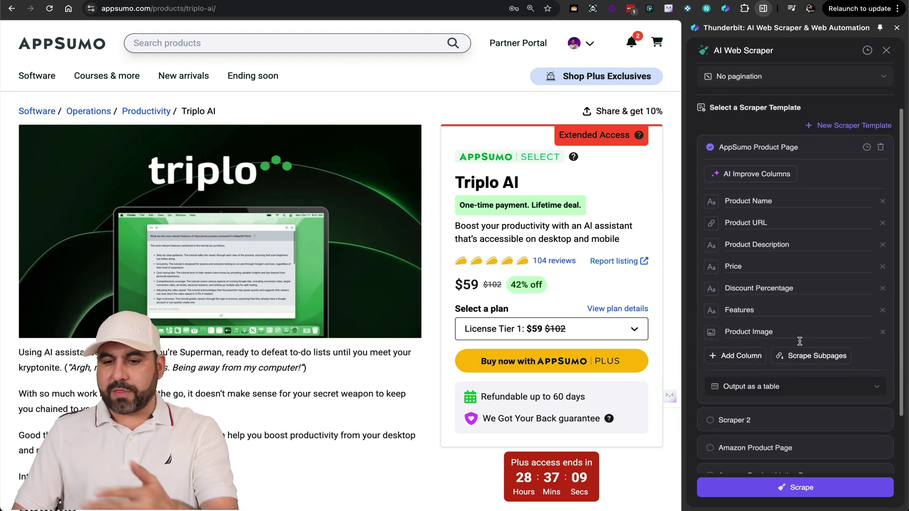
pyautogui.click(738, 355)
# Name the blank column 'Refund period' and add Best for, Integrations, Alternative to and Features columns
pyautogui.click(750, 355)
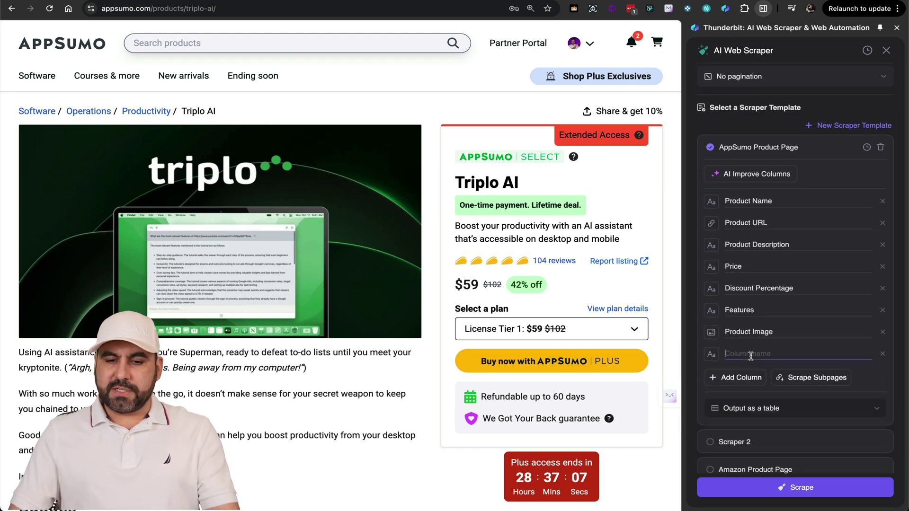
pyautogui.write('Ref')
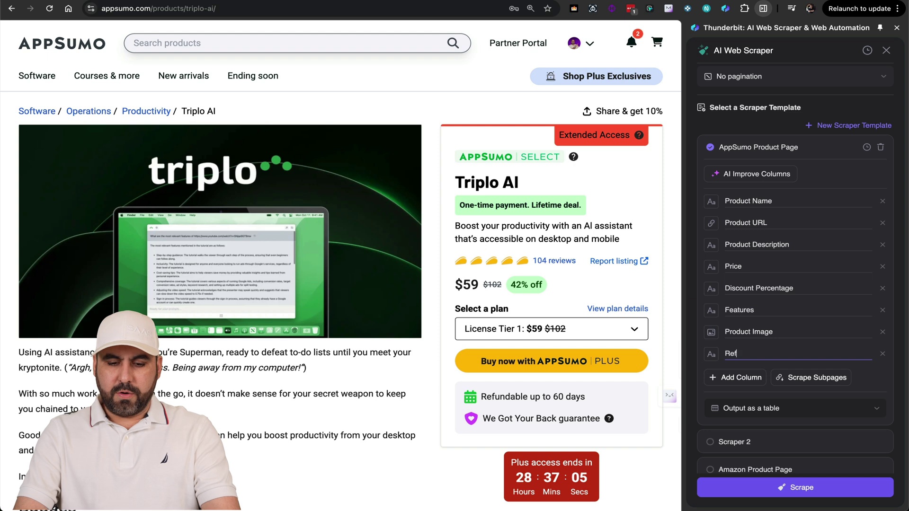
pyautogui.write('und period')
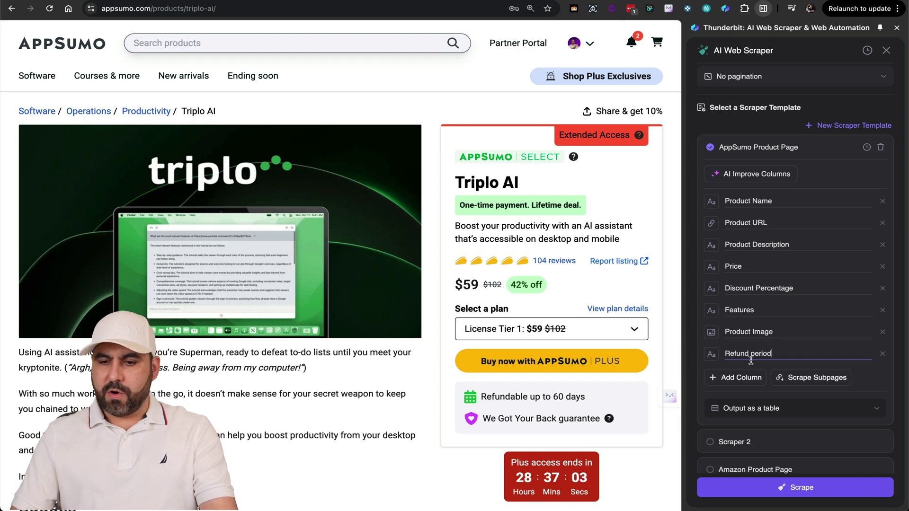
pyautogui.click(744, 377)
pyautogui.scroll(-2, 744, 377)
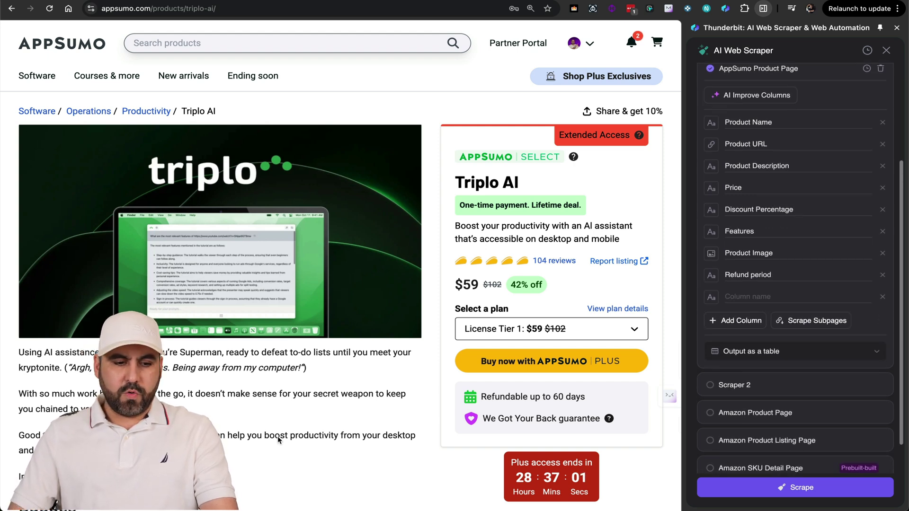
pyautogui.scroll(-15, 277, 436)
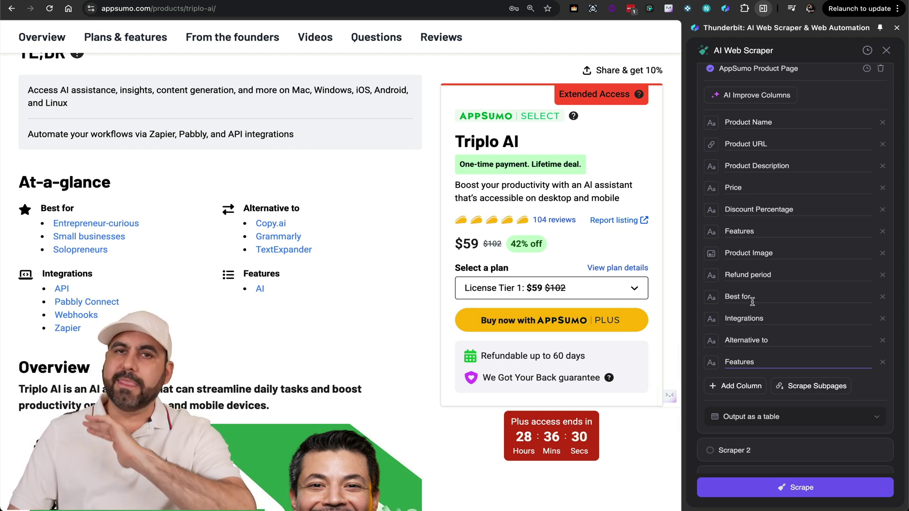
pyautogui.scroll(-1, 752, 302)
pyautogui.scroll(3, 752, 302)
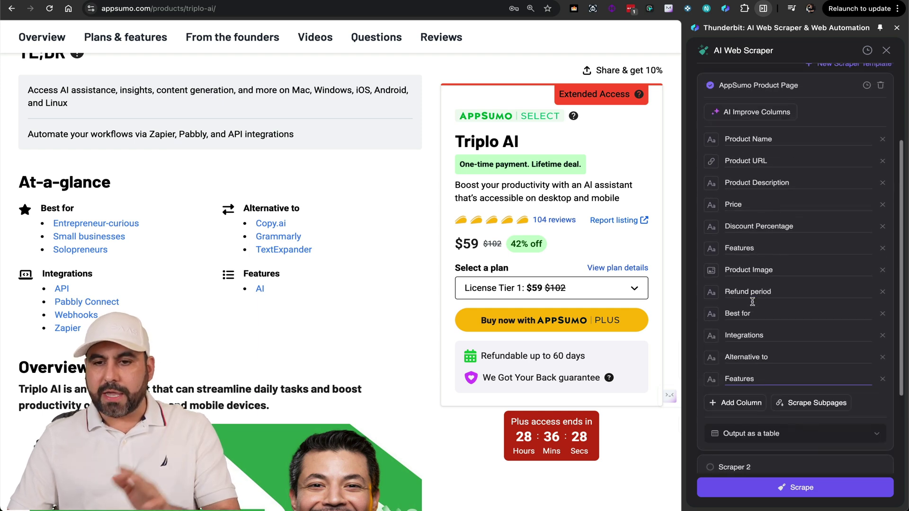
# Change the template's output from a table to an external destination
pyautogui.scroll(-4, 753, 304)
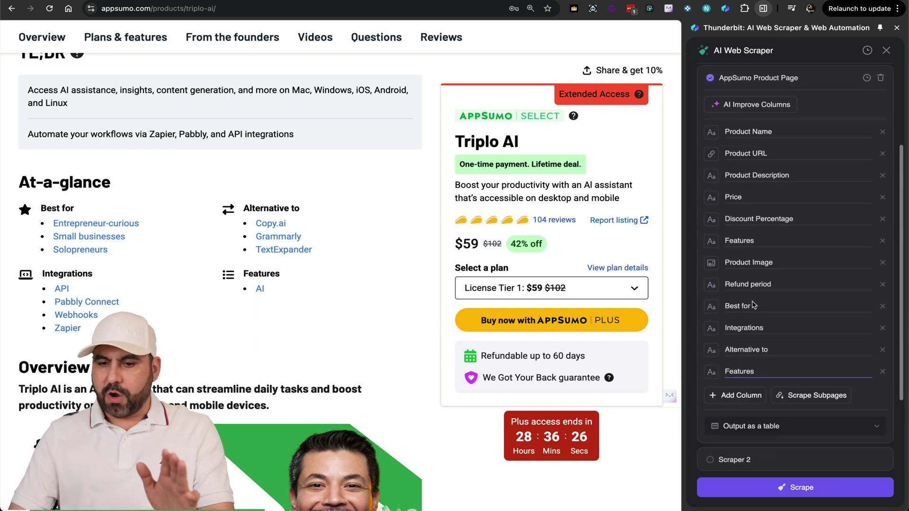
pyautogui.click(775, 382)
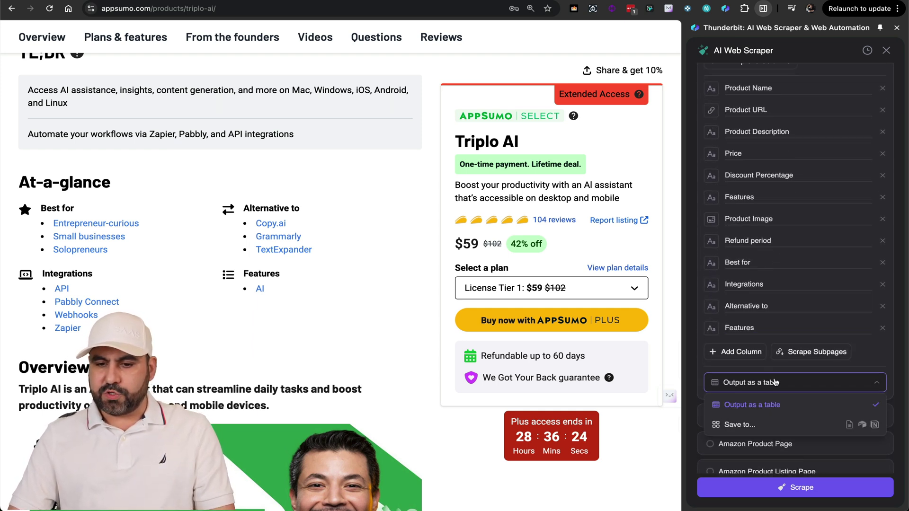
pyautogui.click(753, 418)
# Send the scraper output to the connected Google account's My Google Drive
pyautogui.click(758, 230)
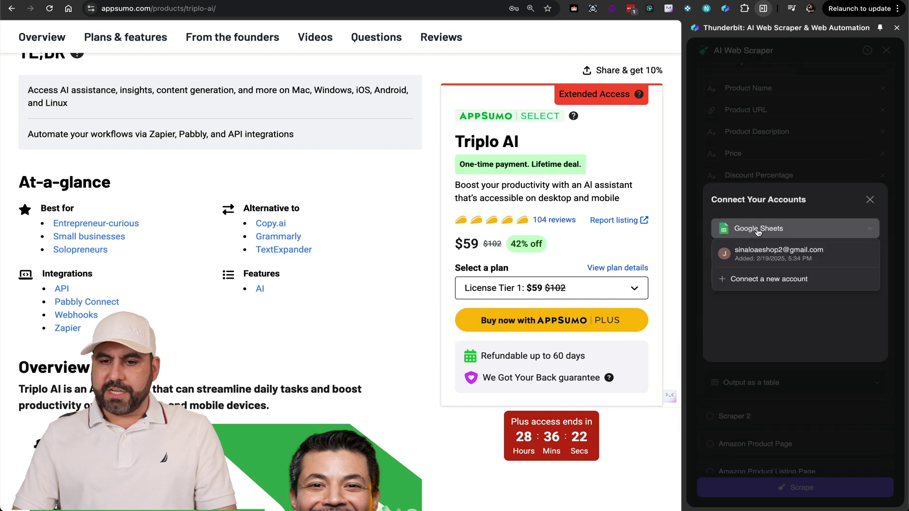
pyautogui.click(763, 254)
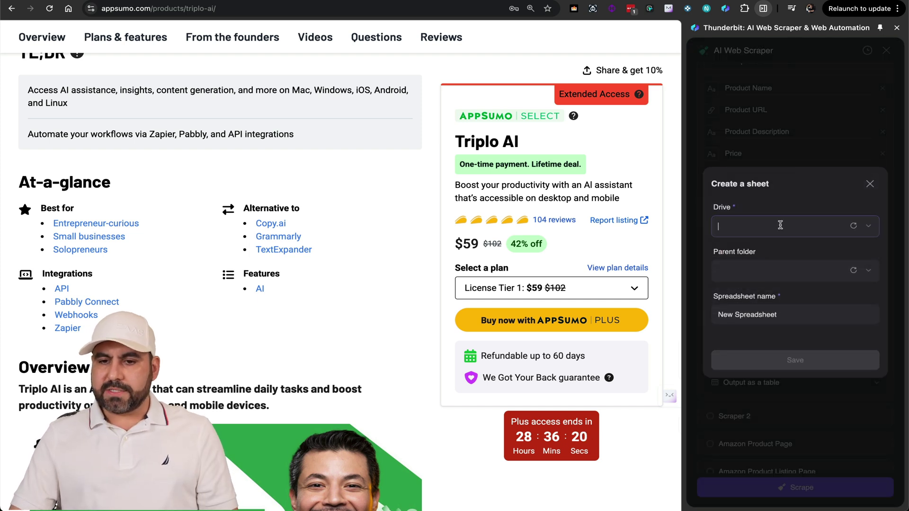
pyautogui.click(765, 251)
# Name the new spreadsheet 'APPSUMO DEALS', save it, and open the sheet
pyautogui.doubleClick(768, 315)
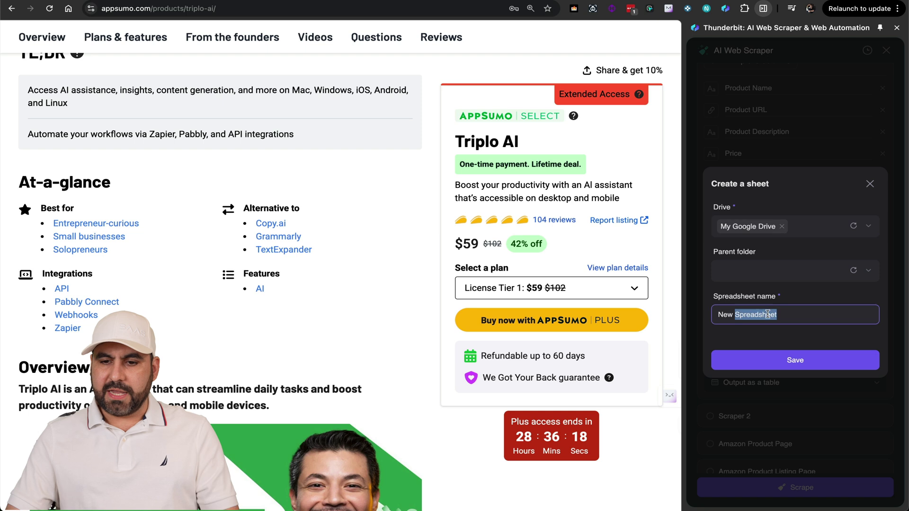
pyautogui.tripleClick(768, 315)
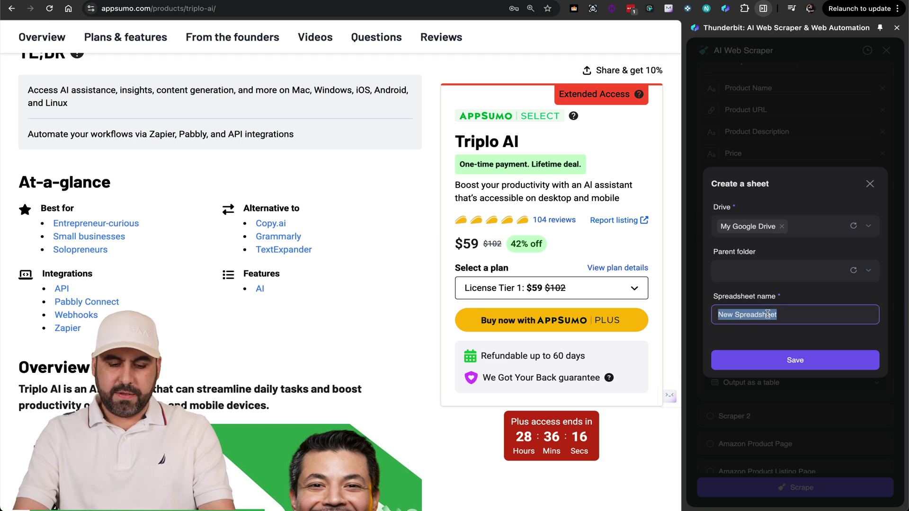
pyautogui.write('APPSUMO DEALS')
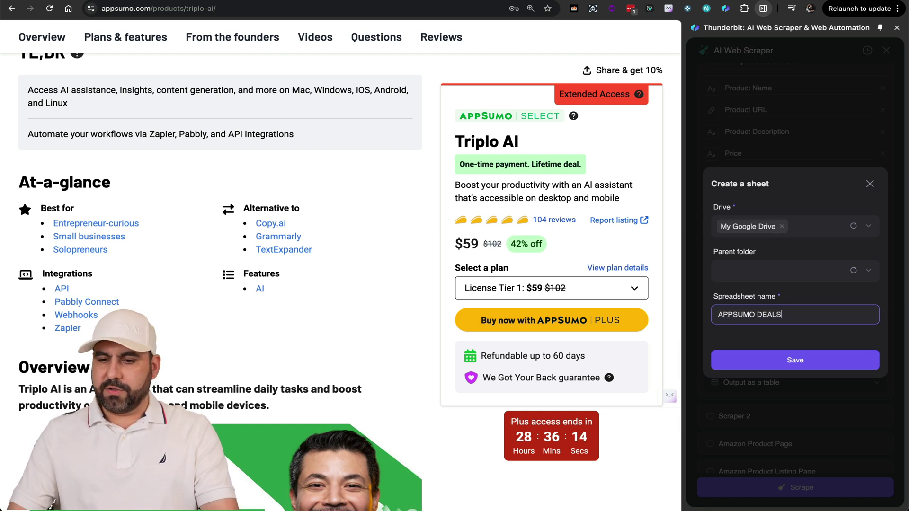
pyautogui.click(799, 359)
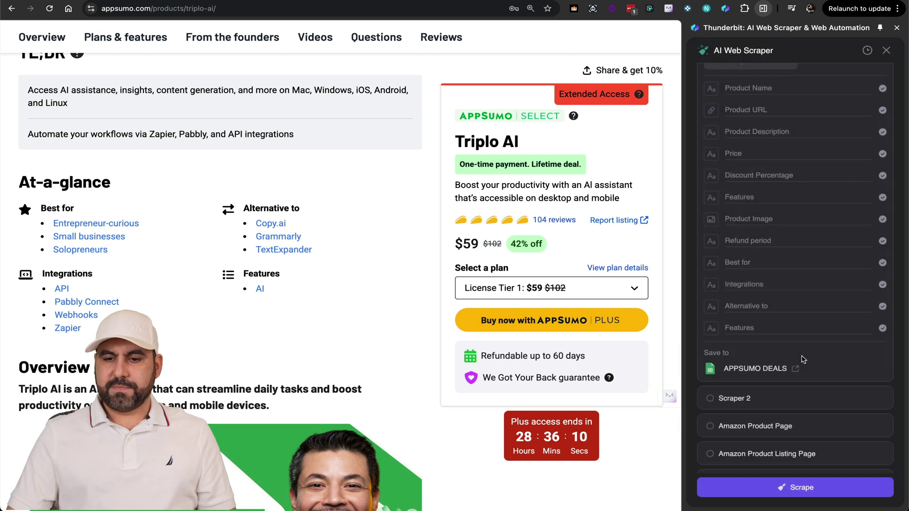
pyautogui.click(793, 368)
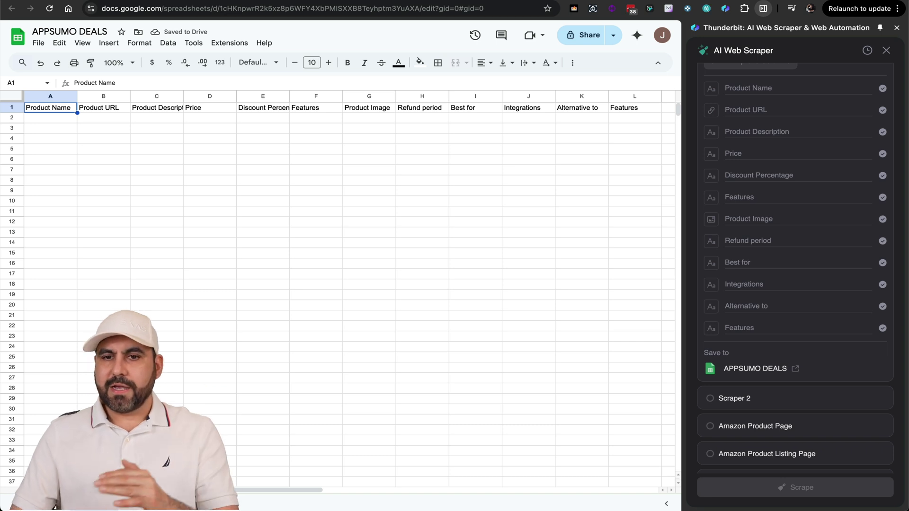
# Scrape the Triplo AI page and check its row: $59, 42% off, refund period, integrations
pyautogui.hotkey('ctrl', 'w')
pyautogui.click(799, 489)
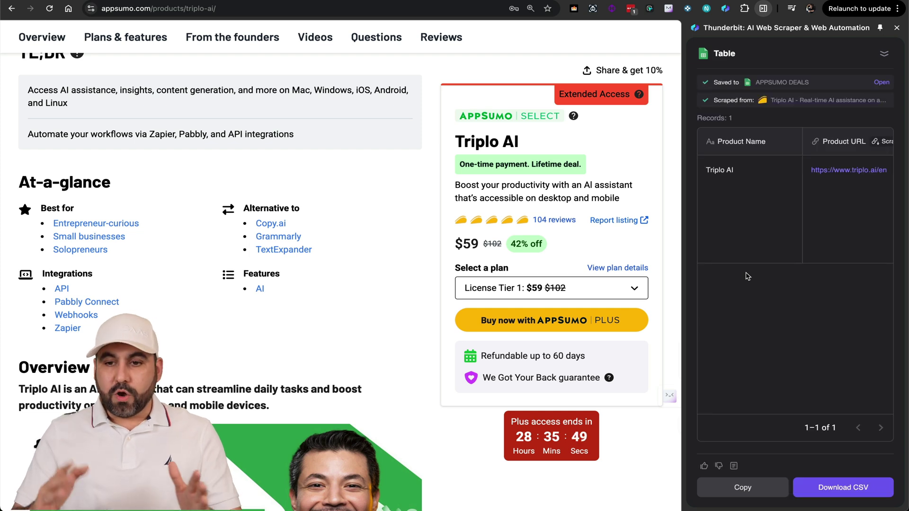
pyautogui.hscroll(6, 781, 243)
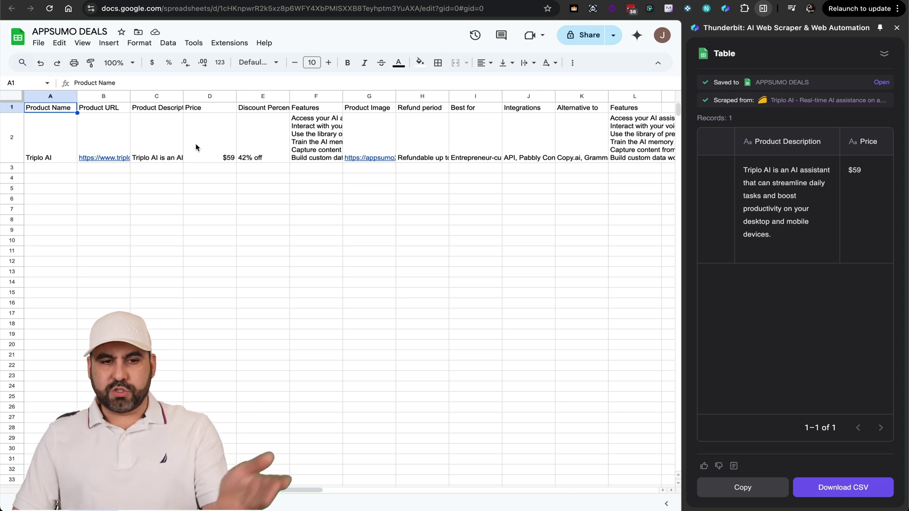
# Widen the Refund period (H) and Best for (I) columns so their text fits
pyautogui.hscroll(10, 428, 143)
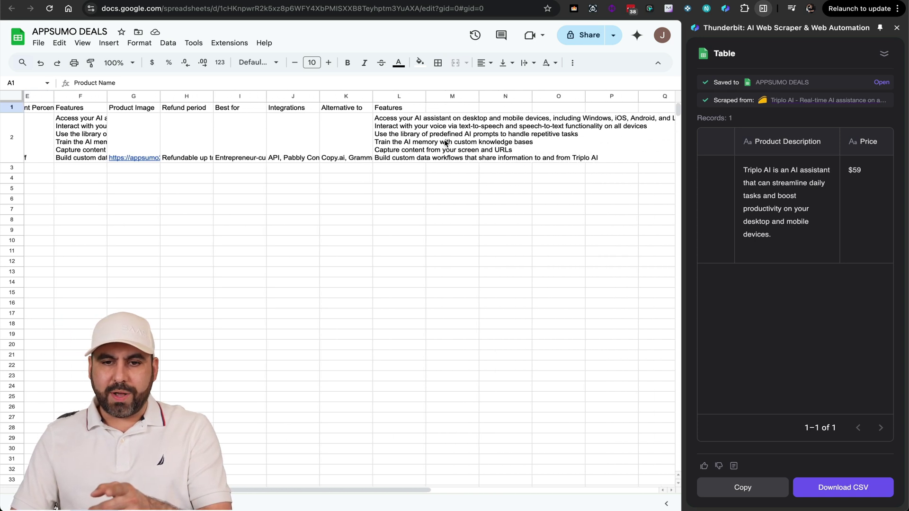
pyautogui.hscroll(-10, 445, 143)
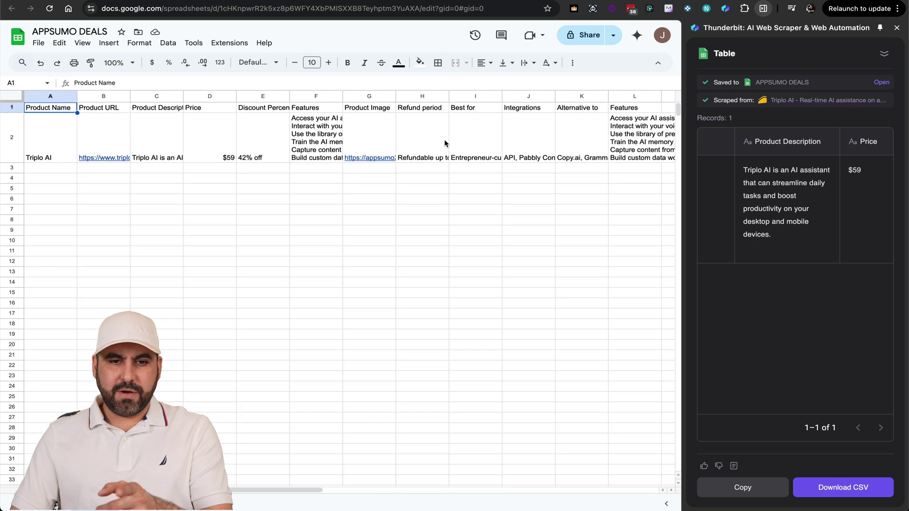
pyautogui.click(419, 158)
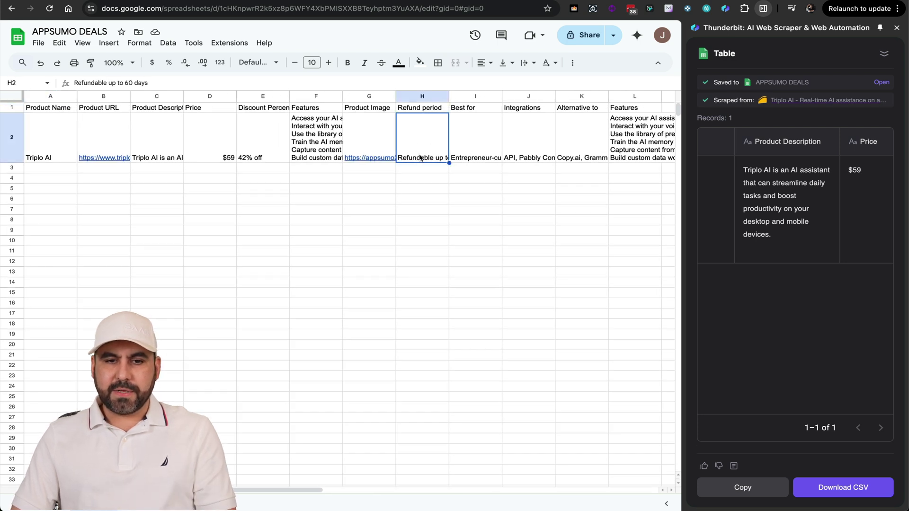
pyautogui.moveTo(448, 97); pyautogui.dragTo(471, 101)
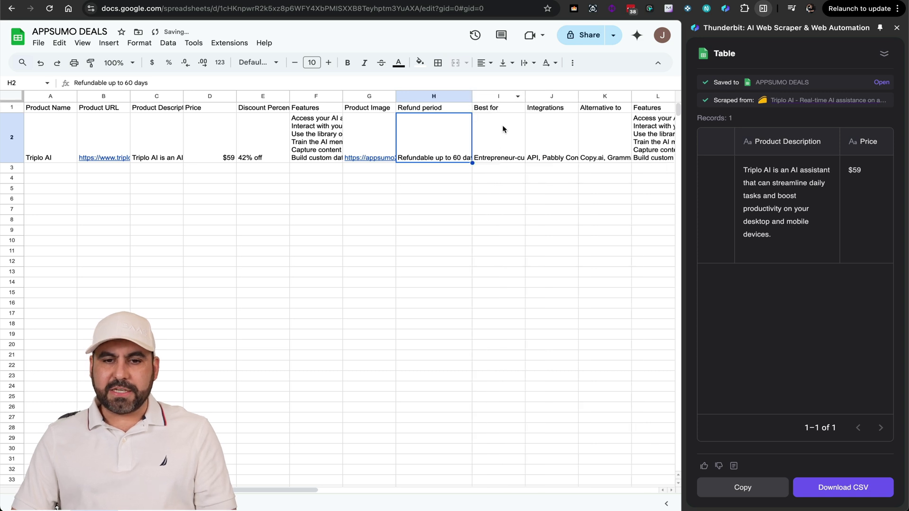
pyautogui.moveTo(525, 96); pyautogui.dragTo(568, 96)
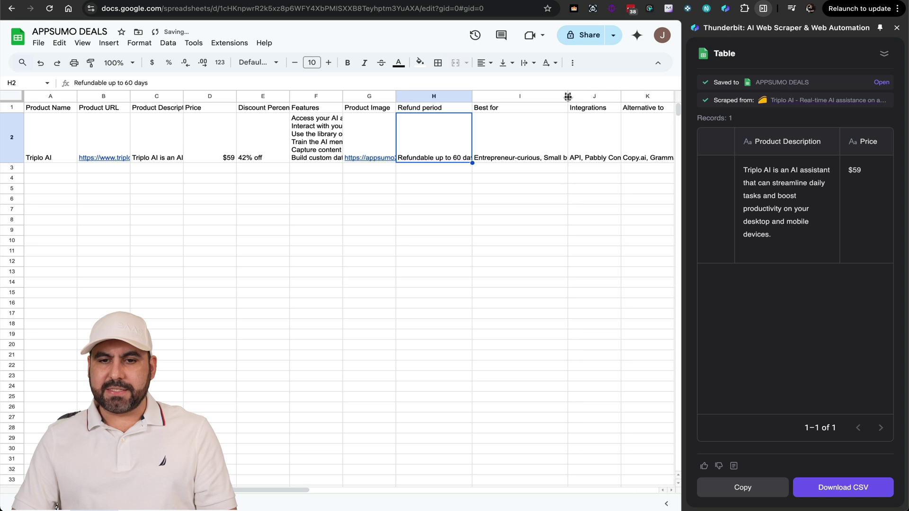
# Select the Integrations column J, then return to the Triplo AI product page
pyautogui.click(617, 95)
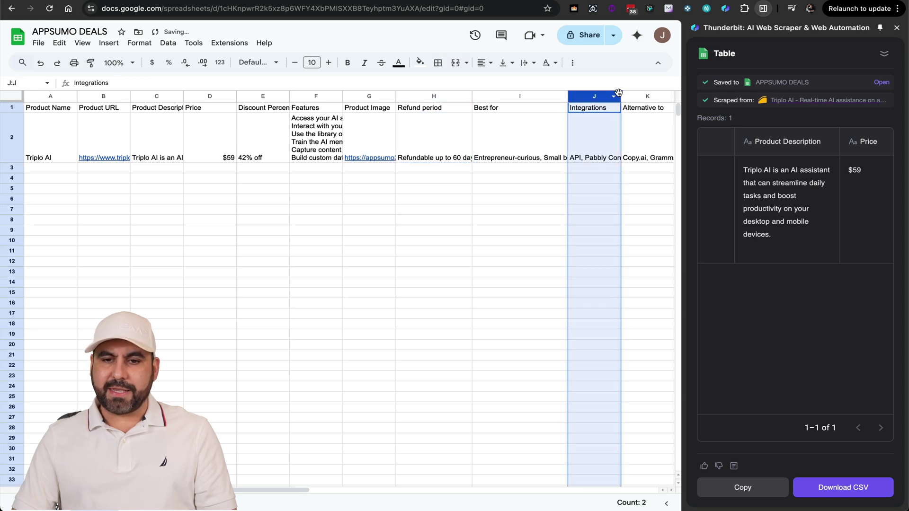
pyautogui.hscroll(3, 596, 142)
pyautogui.hscroll(3, 586, 148)
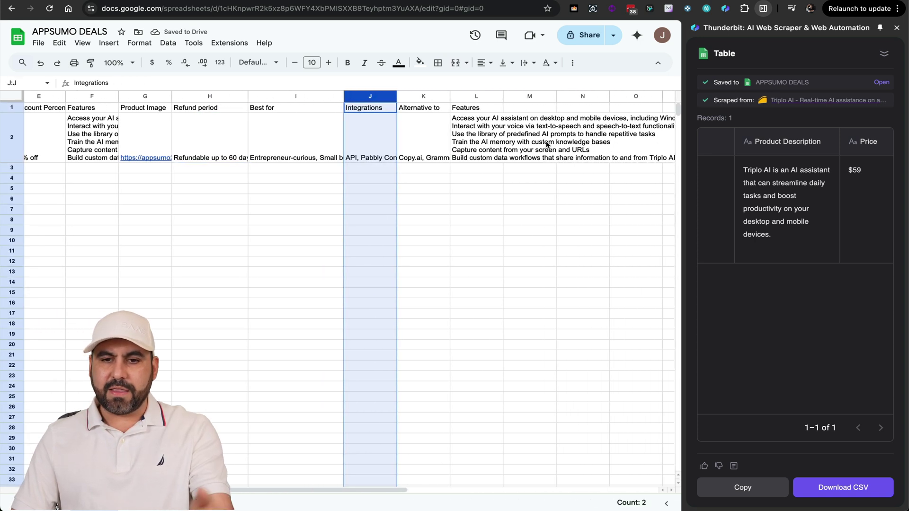
pyautogui.hotkey('ctrl', 'Tab')
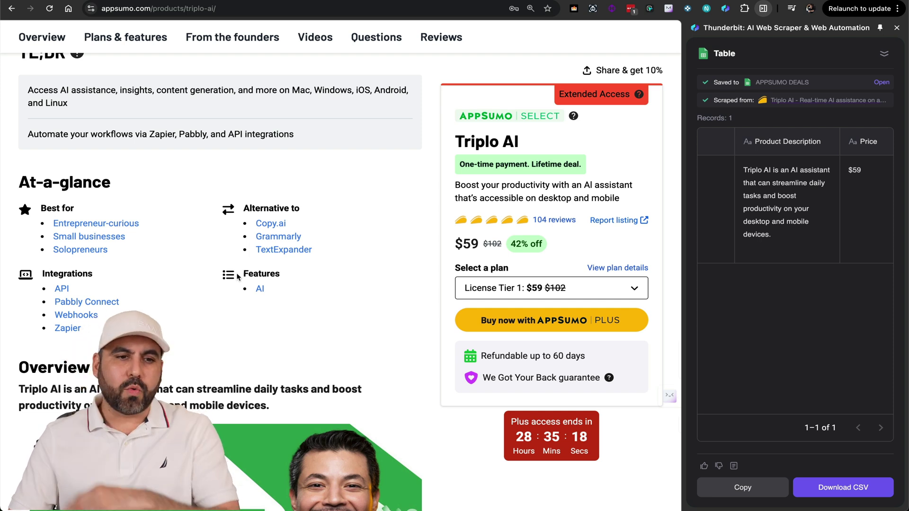
# Go from the AppSumo home page to the AudioHero deal's product page
pyautogui.scroll(10, 103, 77)
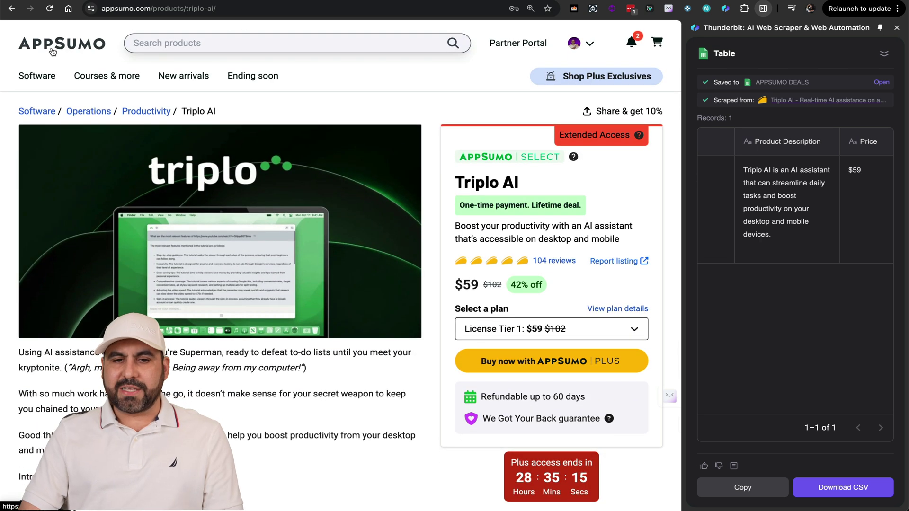
pyautogui.click(56, 52)
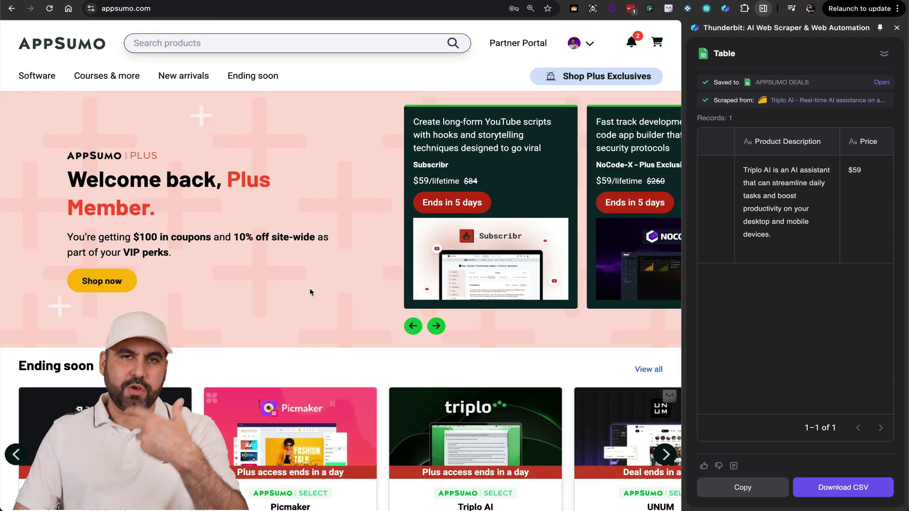
pyautogui.scroll(-5, 310, 287)
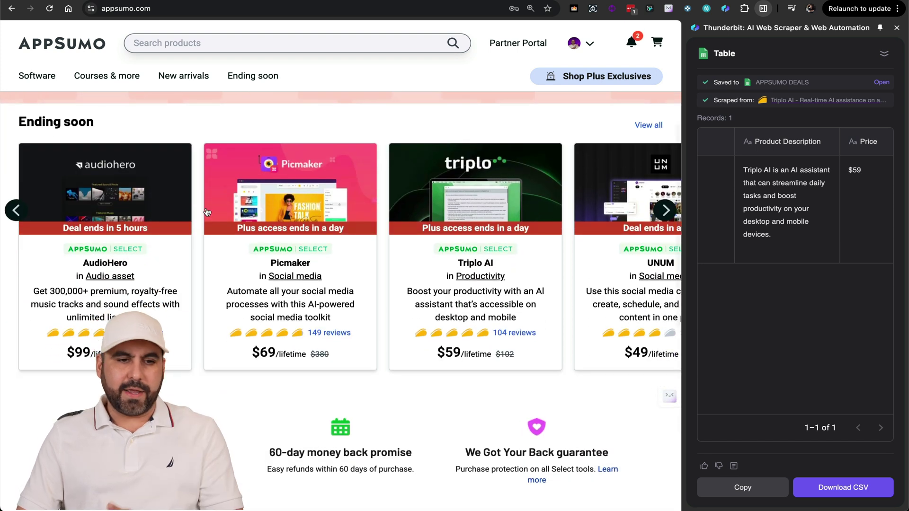
pyautogui.click(133, 206)
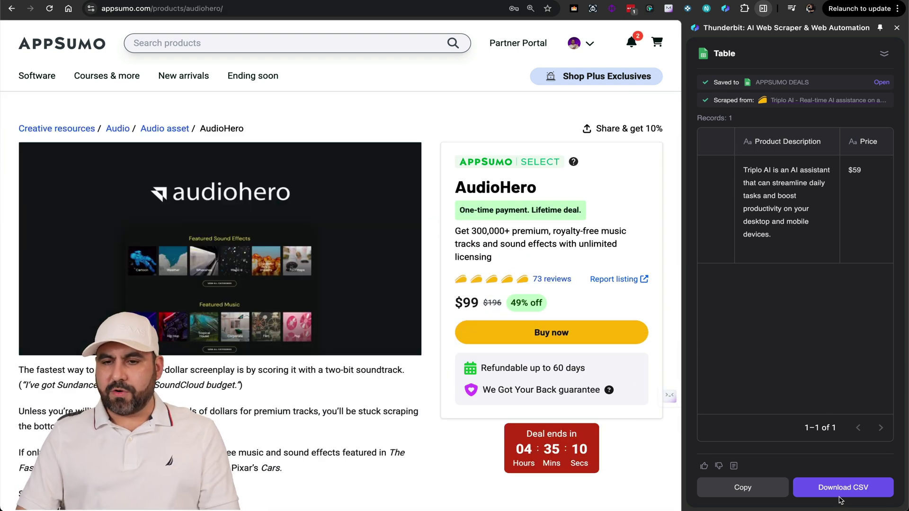
# Scrape the AudioHero product page with the AppSumo template and review the results table
pyautogui.click(884, 53)
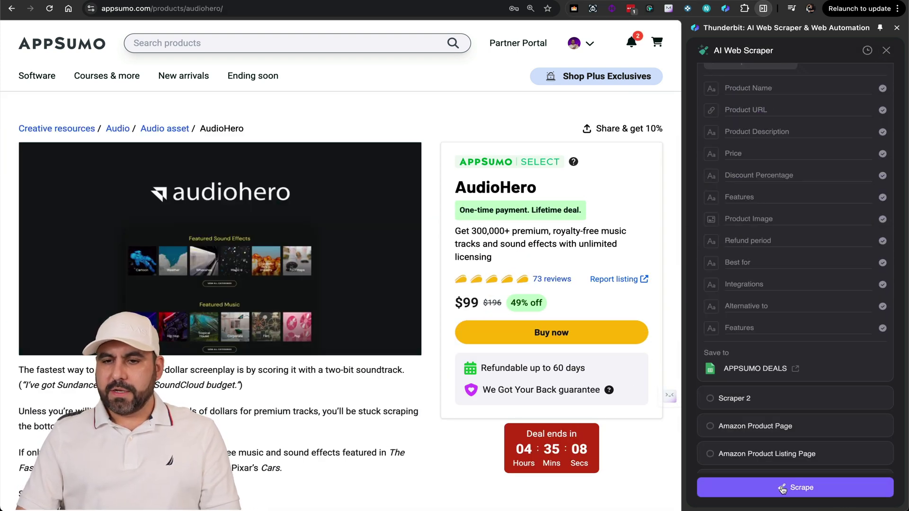
pyautogui.click(782, 489)
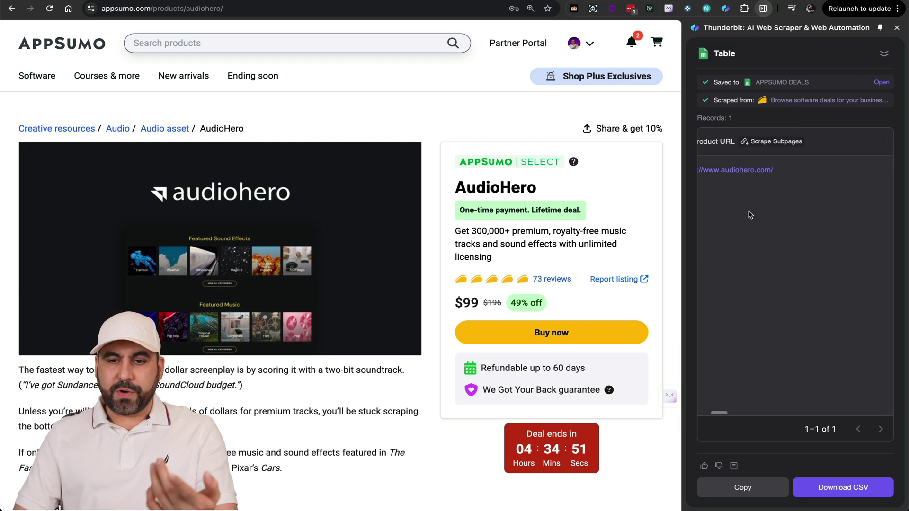
pyautogui.hscroll(10, 750, 215)
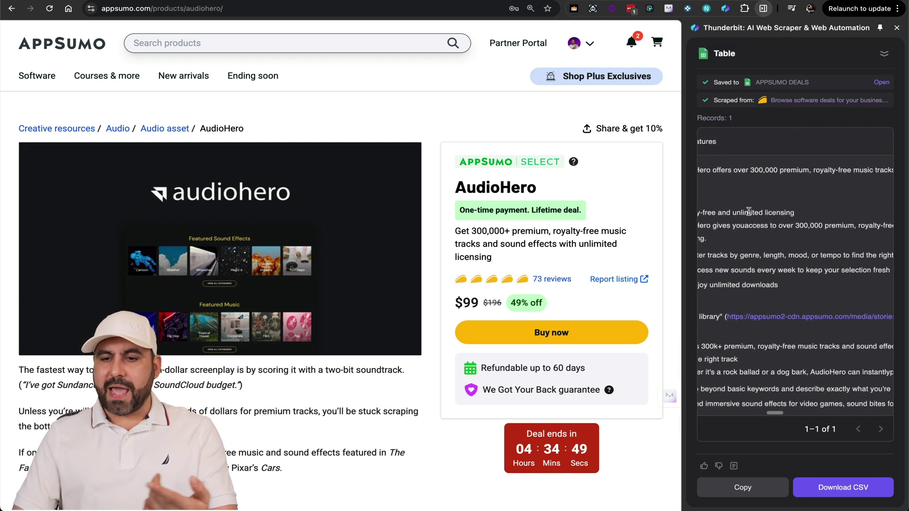
pyautogui.hscroll(5, 749, 214)
pyautogui.hscroll(2, 749, 215)
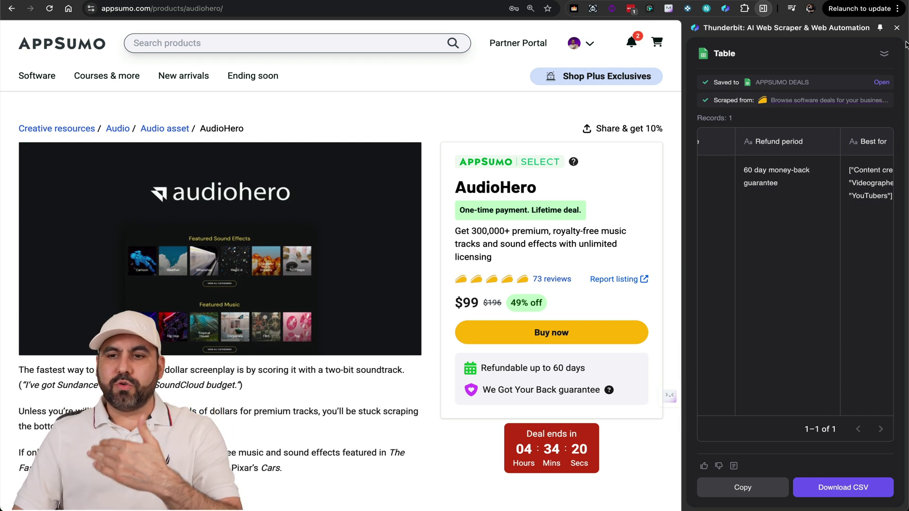
# Close the scraped results table and move to the thunderbit.com website
pyautogui.click(884, 53)
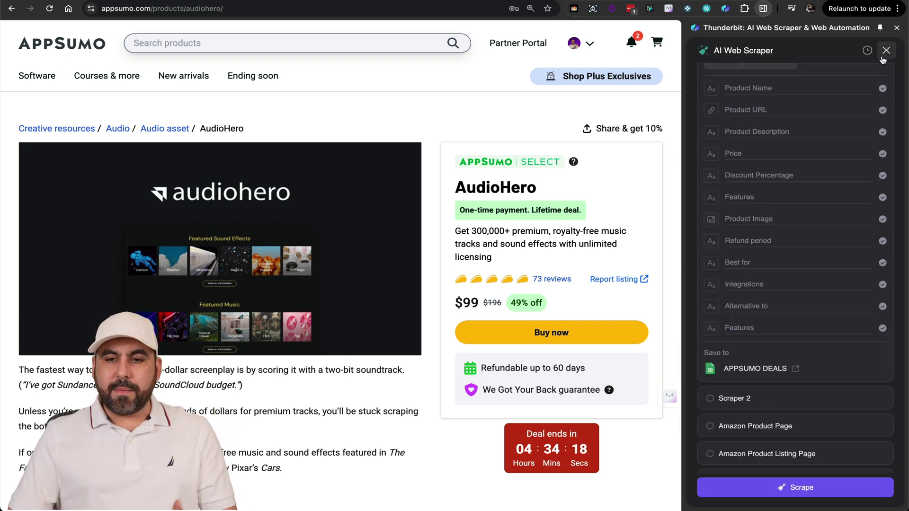
pyautogui.scroll(4, 780, 150)
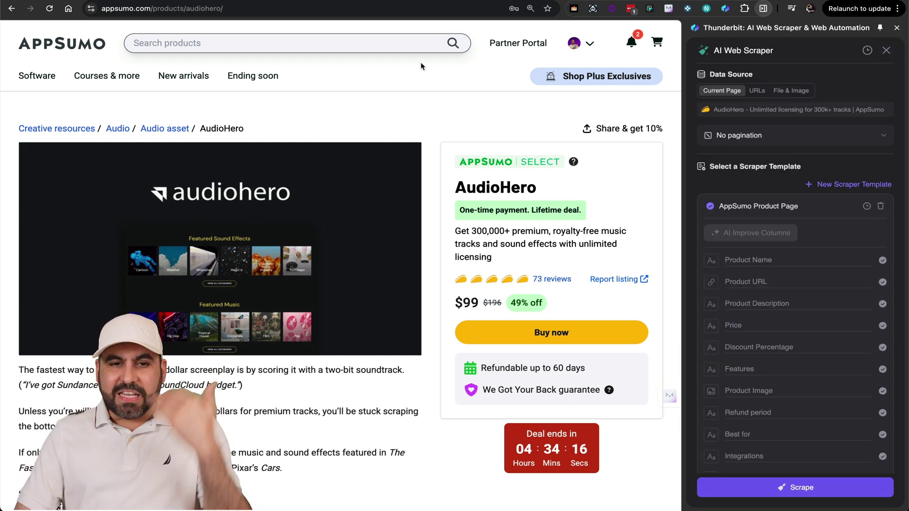
pyautogui.hotkey('ctrl', 'Tab')
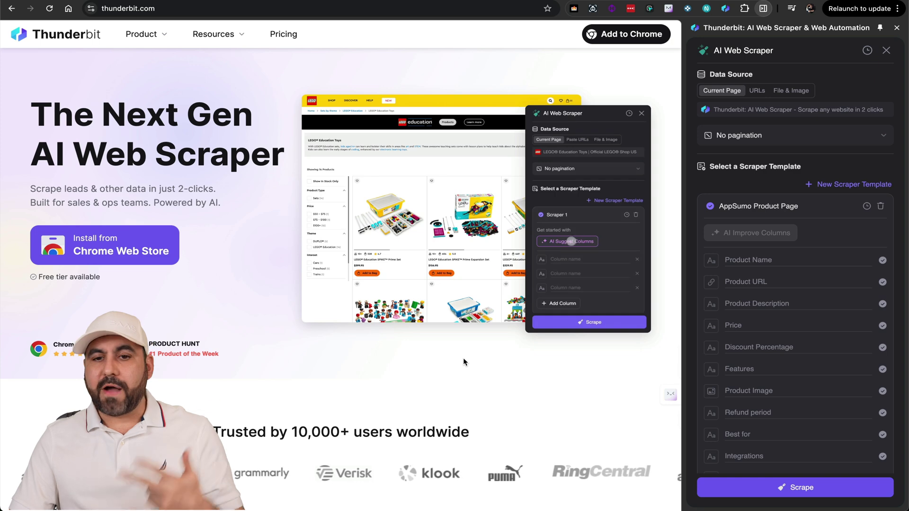
pyautogui.scroll(-2, 463, 362)
pyautogui.scroll(-20, 464, 362)
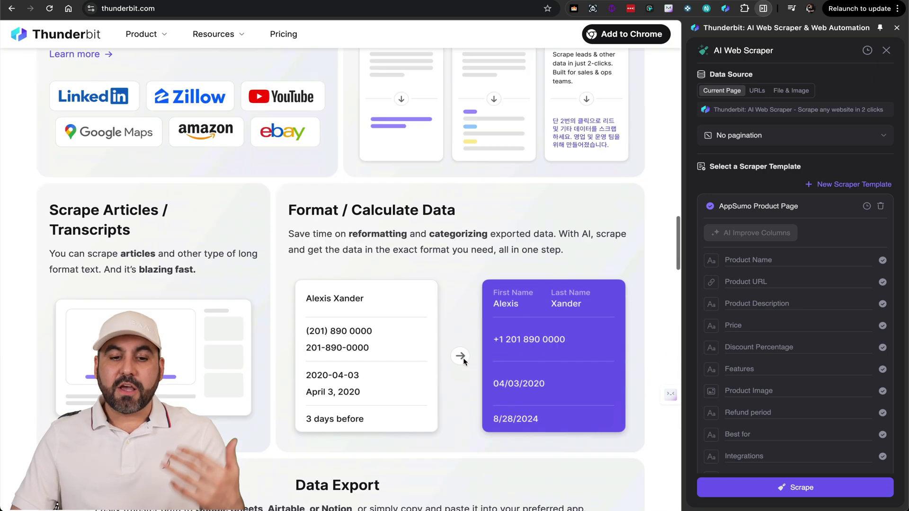
pyautogui.scroll(2, 463, 362)
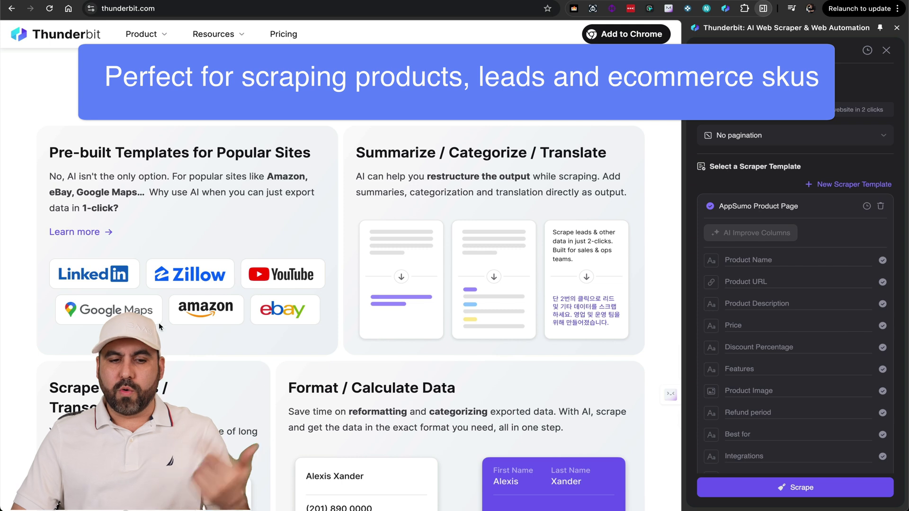
pyautogui.scroll(20, 405, 366)
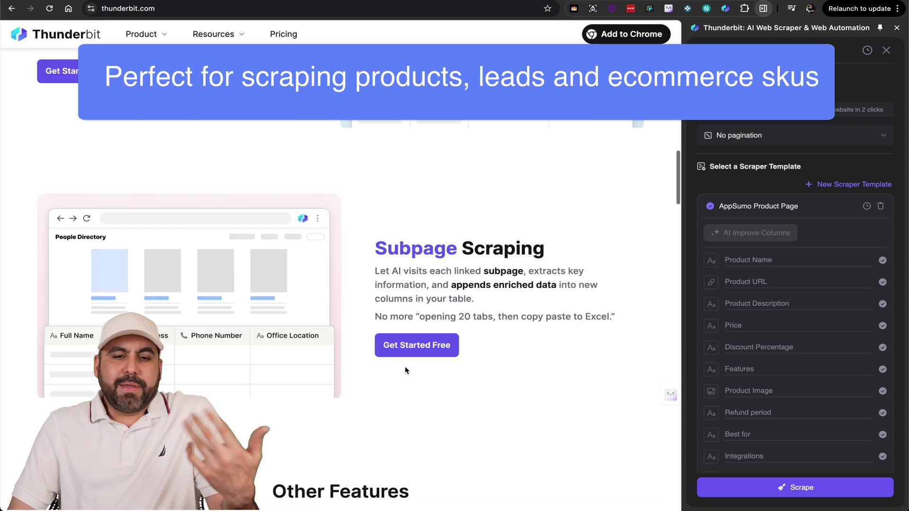